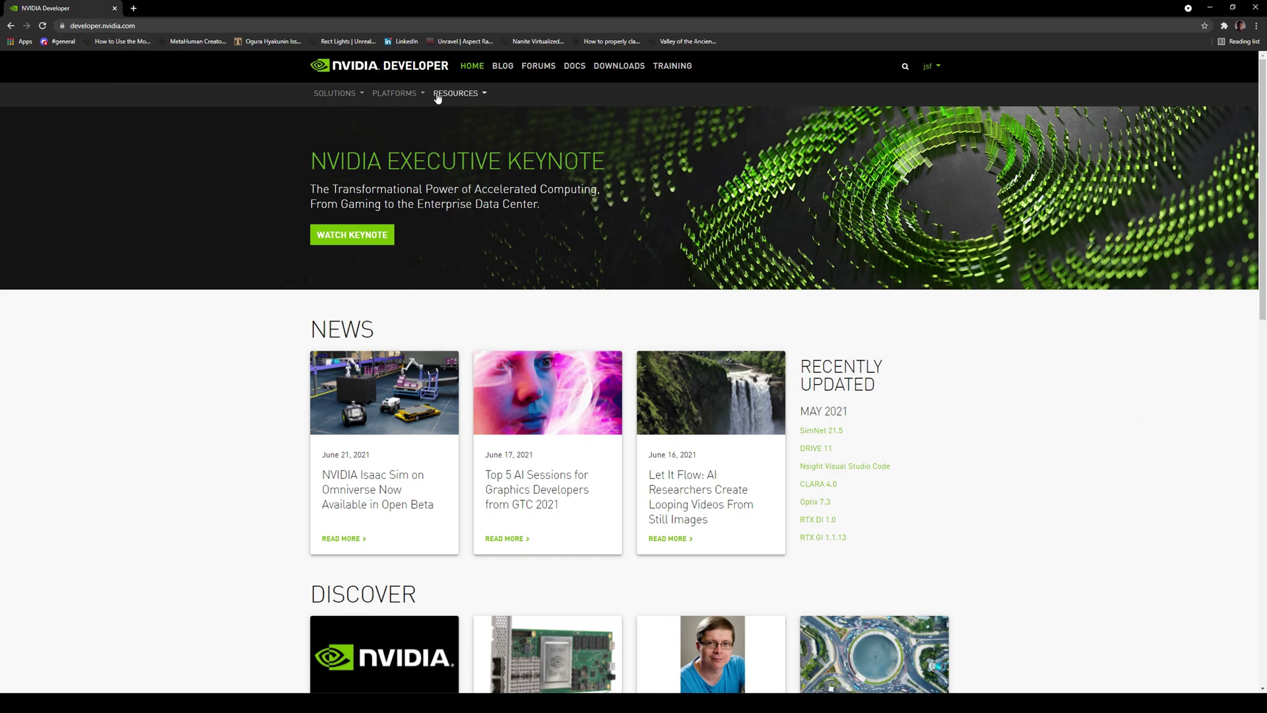
- Open the NVIDIA DLSS page on the developer site and read through it down to the FAQ
{"action": "left_click", "coordinate": [415, 94]}
{"action": "left_click", "coordinate": [431, 242]}
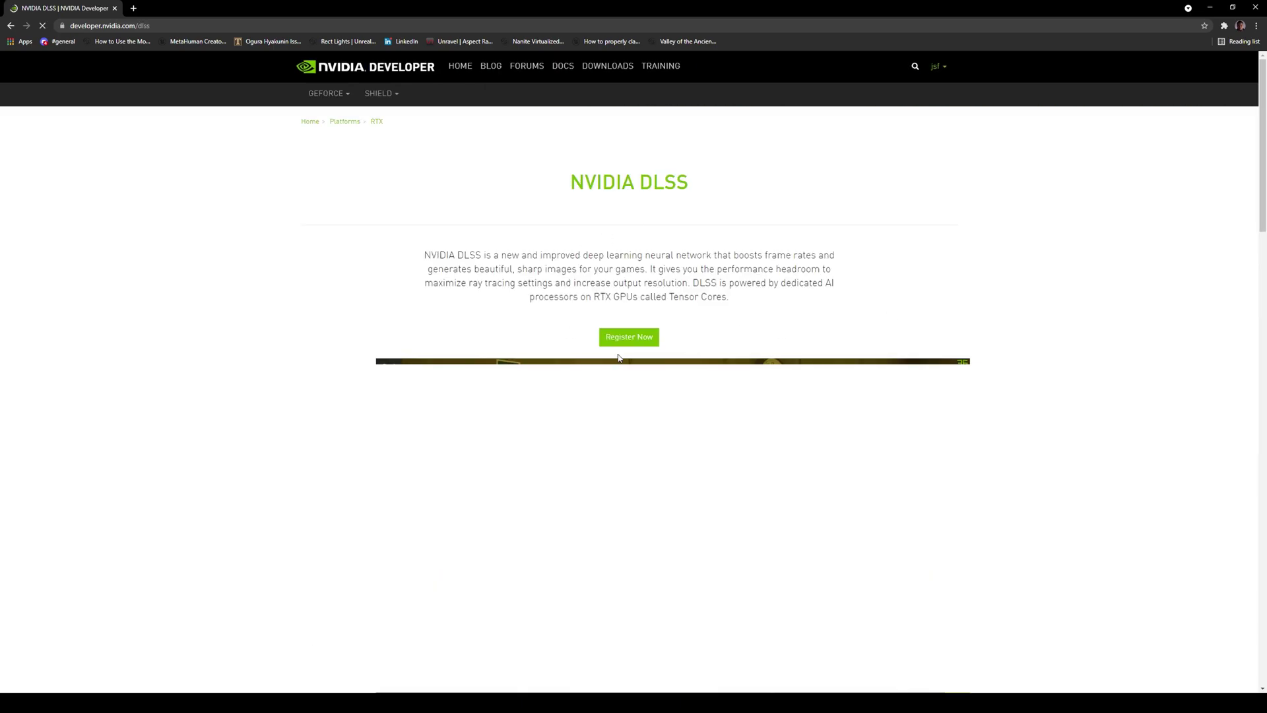
{"action": "scroll", "coordinate": [683, 357], "scroll_direction": "down", "scroll_amount": 6}
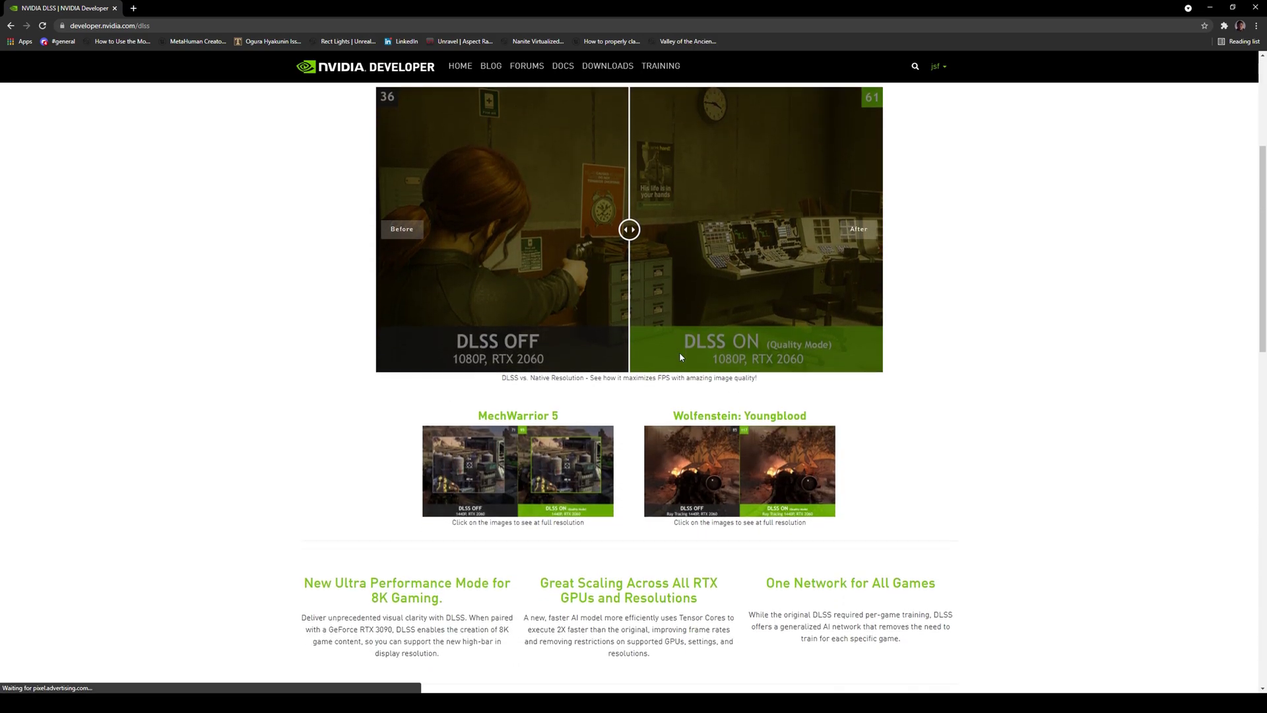
{"action": "scroll", "coordinate": [683, 357], "scroll_direction": "down", "scroll_amount": 1}
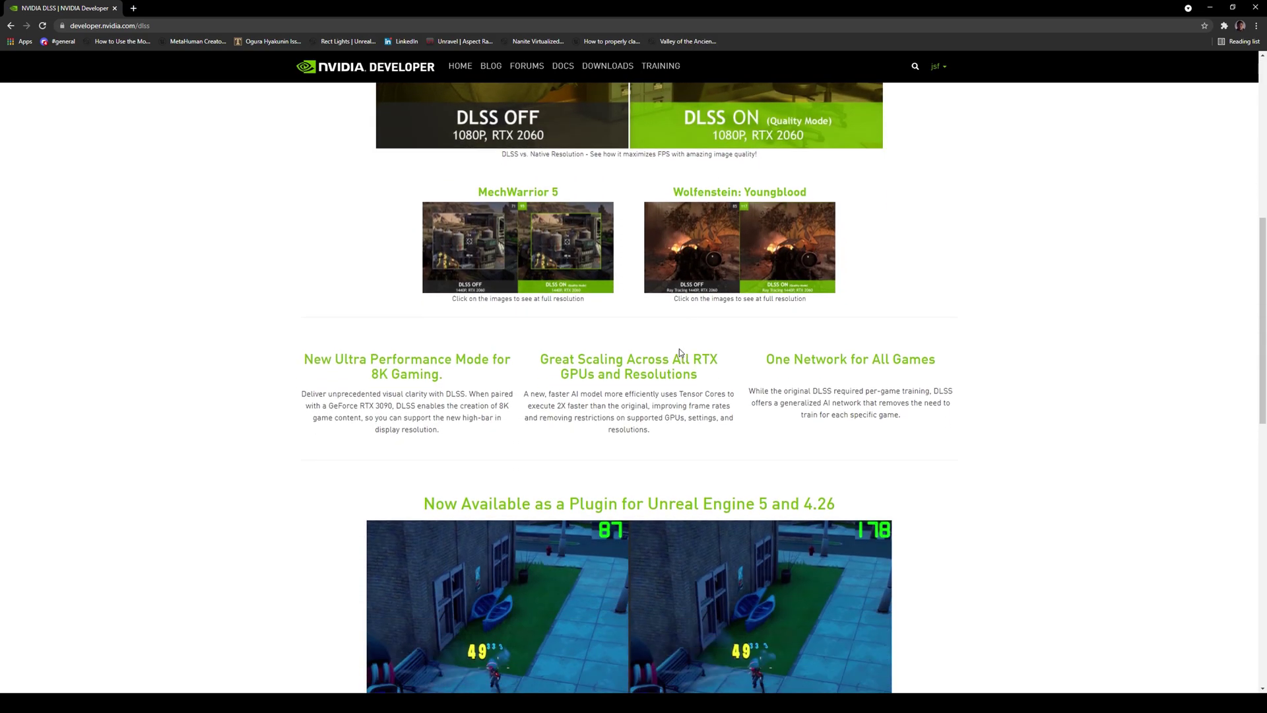
{"action": "scroll", "coordinate": [680, 352], "scroll_direction": "down", "scroll_amount": 3}
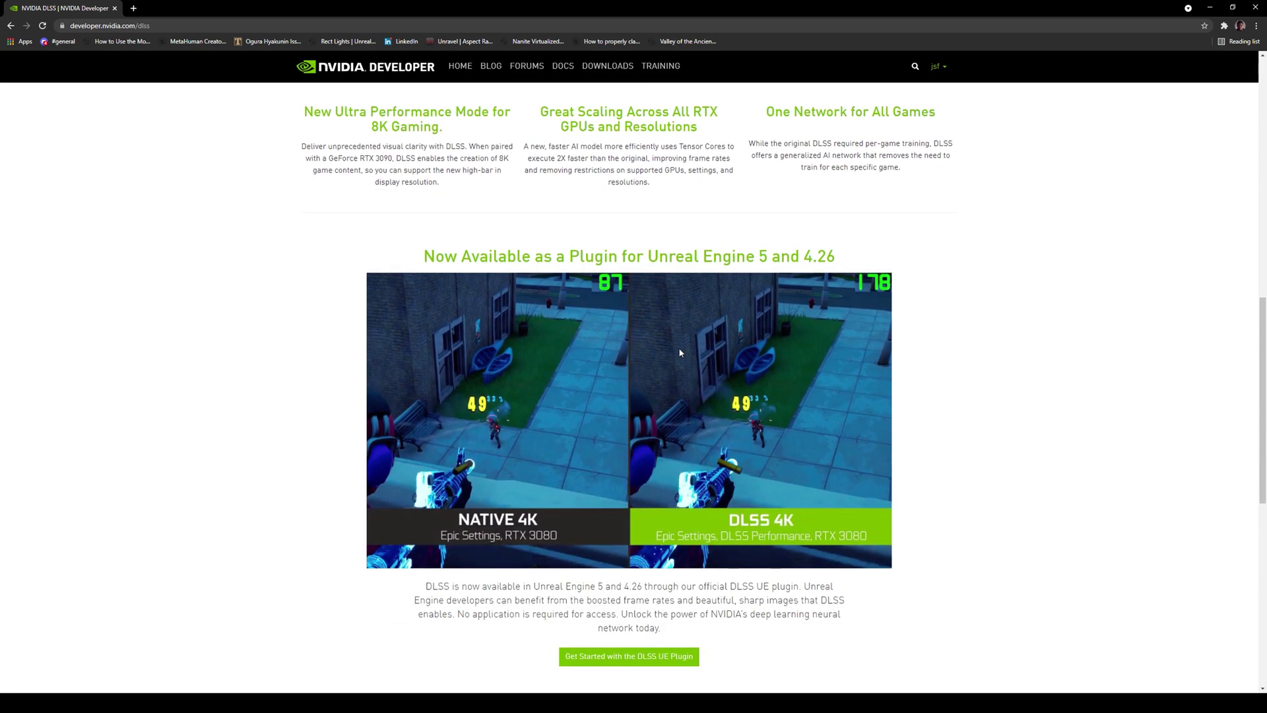
{"action": "scroll", "coordinate": [680, 352], "scroll_direction": "down", "scroll_amount": 4}
{"action": "scroll", "coordinate": [680, 352], "scroll_direction": "down", "scroll_amount": 4}
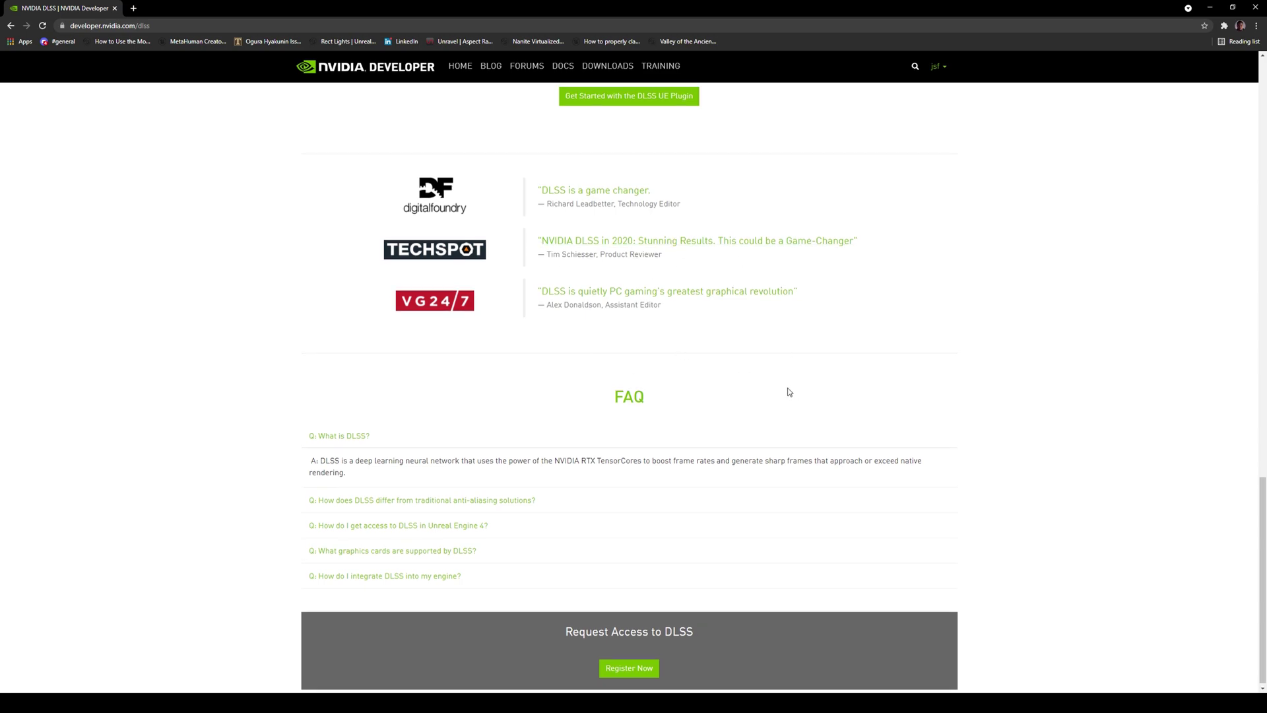
- Review the page section about the DLSS plugin for Unreal Engine 5 and 4.26
{"action": "scroll", "coordinate": [667, 427], "scroll_direction": "up", "scroll_amount": 3}
{"action": "scroll", "coordinate": [673, 426], "scroll_direction": "up", "scroll_amount": 4}
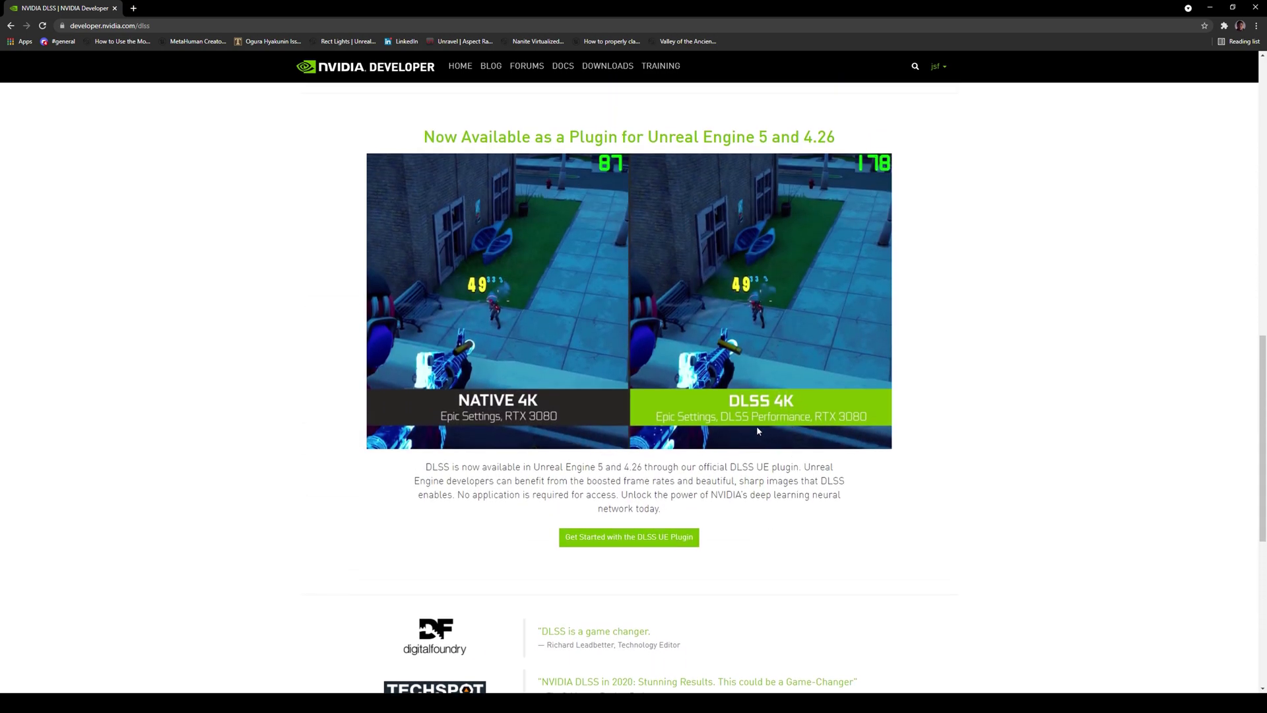
{"action": "scroll", "coordinate": [847, 444], "scroll_direction": "up", "scroll_amount": 3}
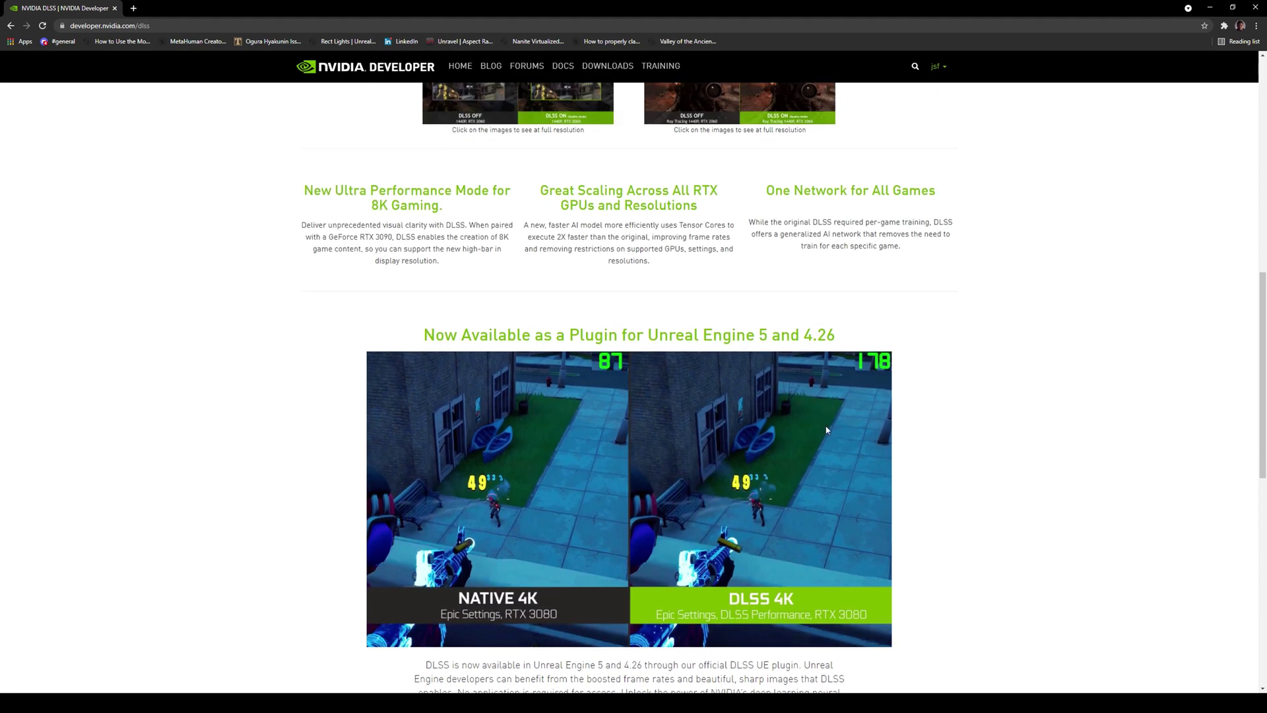
{"action": "scroll", "coordinate": [822, 428], "scroll_direction": "up", "scroll_amount": 2}
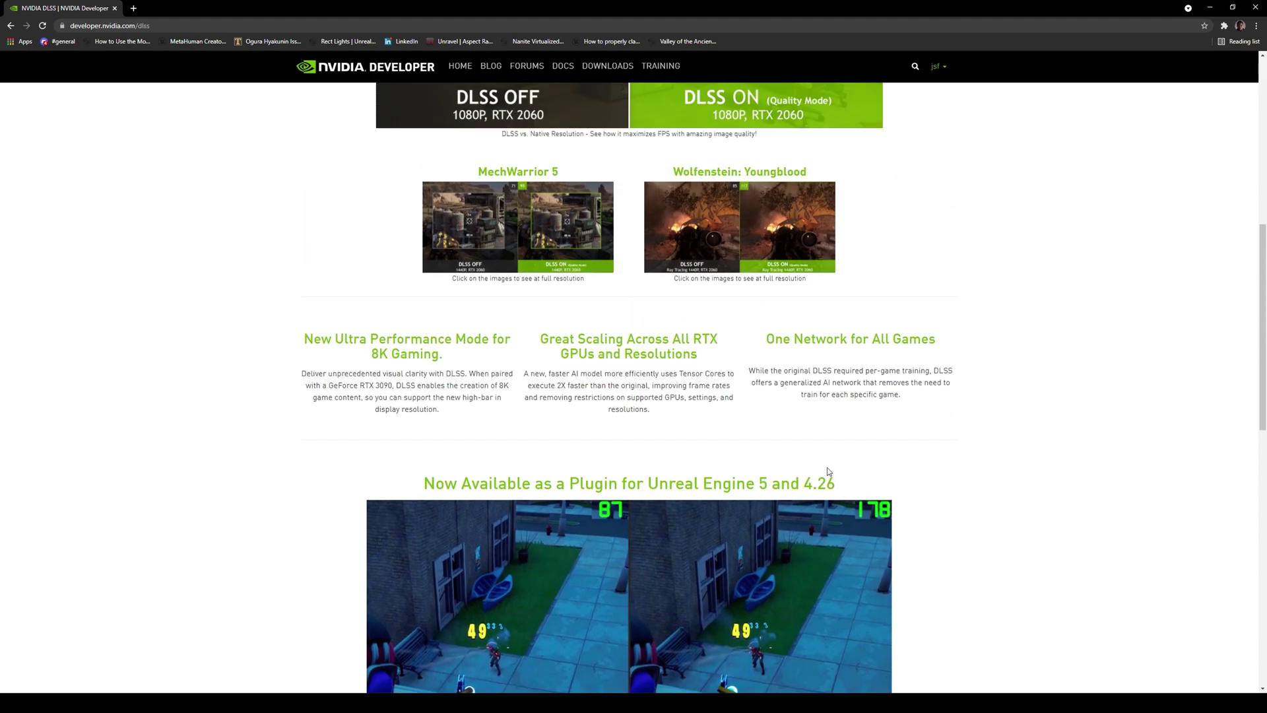
{"action": "scroll", "coordinate": [821, 470], "scroll_direction": "down", "scroll_amount": 1}
{"action": "scroll", "coordinate": [660, 476], "scroll_direction": "down", "scroll_amount": 3}
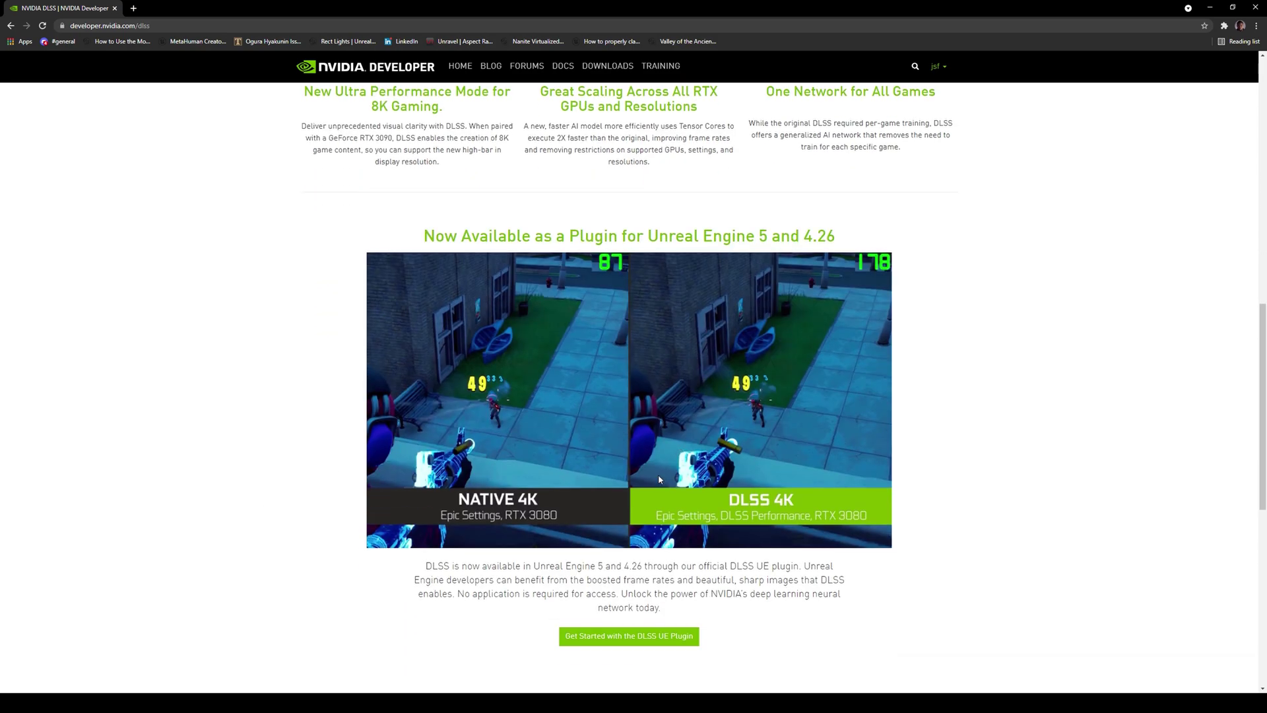
- Switch to File Explorer and open the Marketplace folder inside UE_5.0EA > Engine > Plugins
{"action": "key", "text": "alt+Tab"}
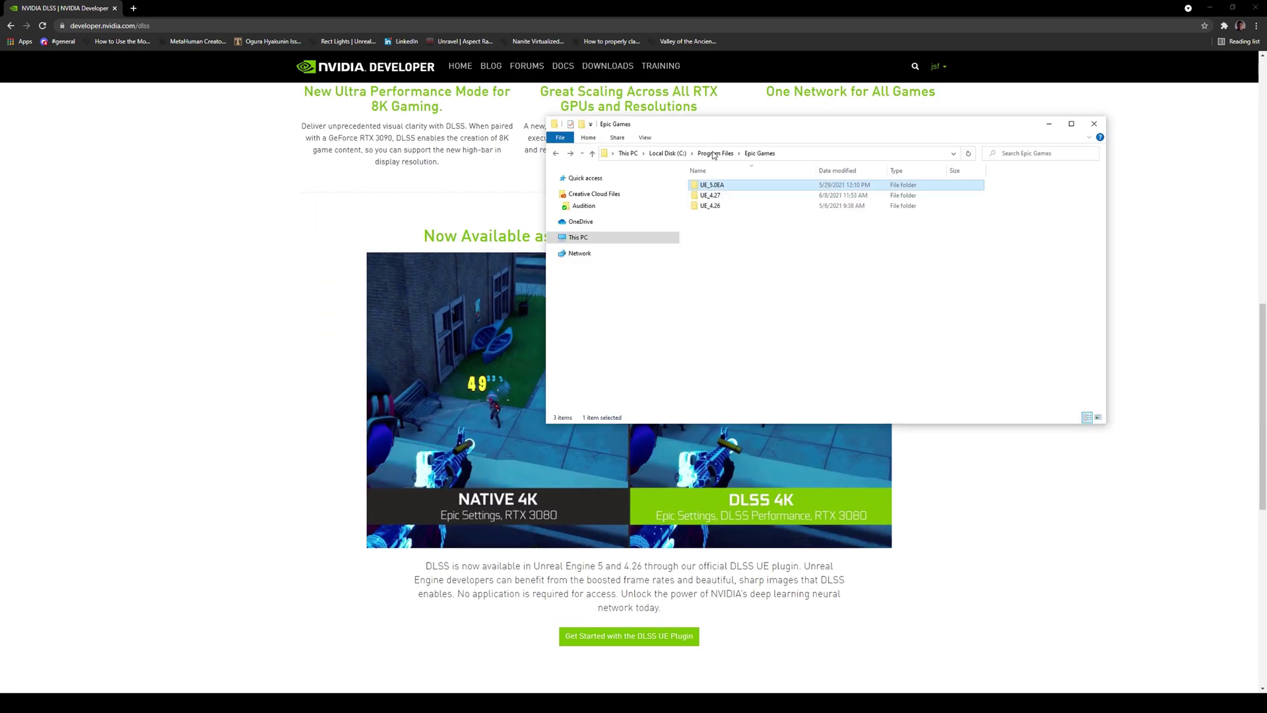
{"action": "double_click", "coordinate": [714, 188]}
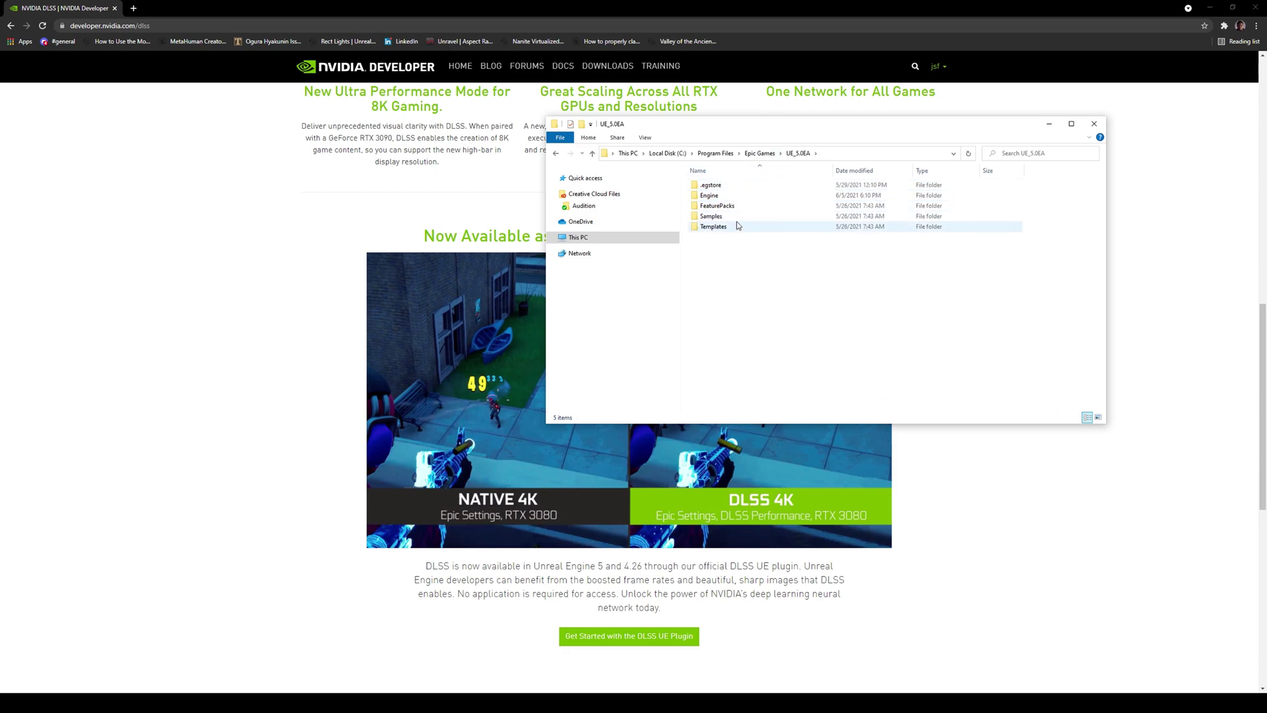
{"action": "double_click", "coordinate": [725, 197]}
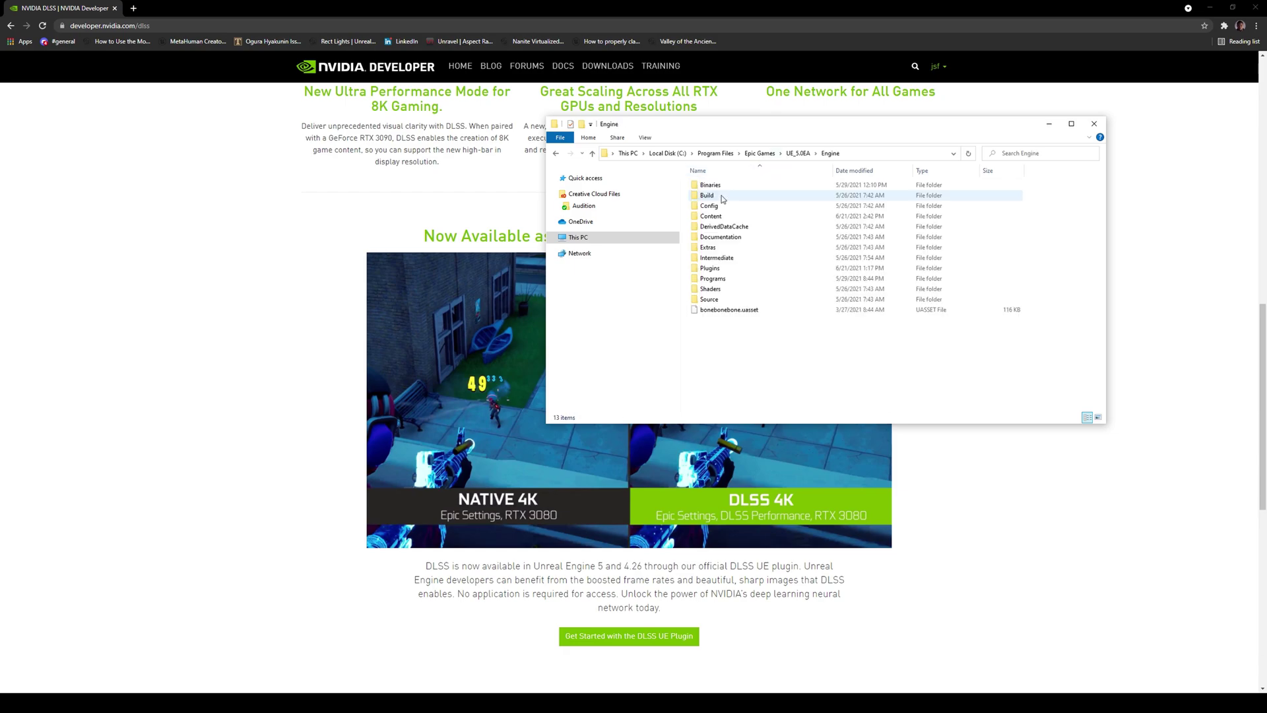
{"action": "double_click", "coordinate": [712, 268]}
{"action": "scroll", "coordinate": [756, 343], "scroll_direction": "down", "scroll_amount": 1}
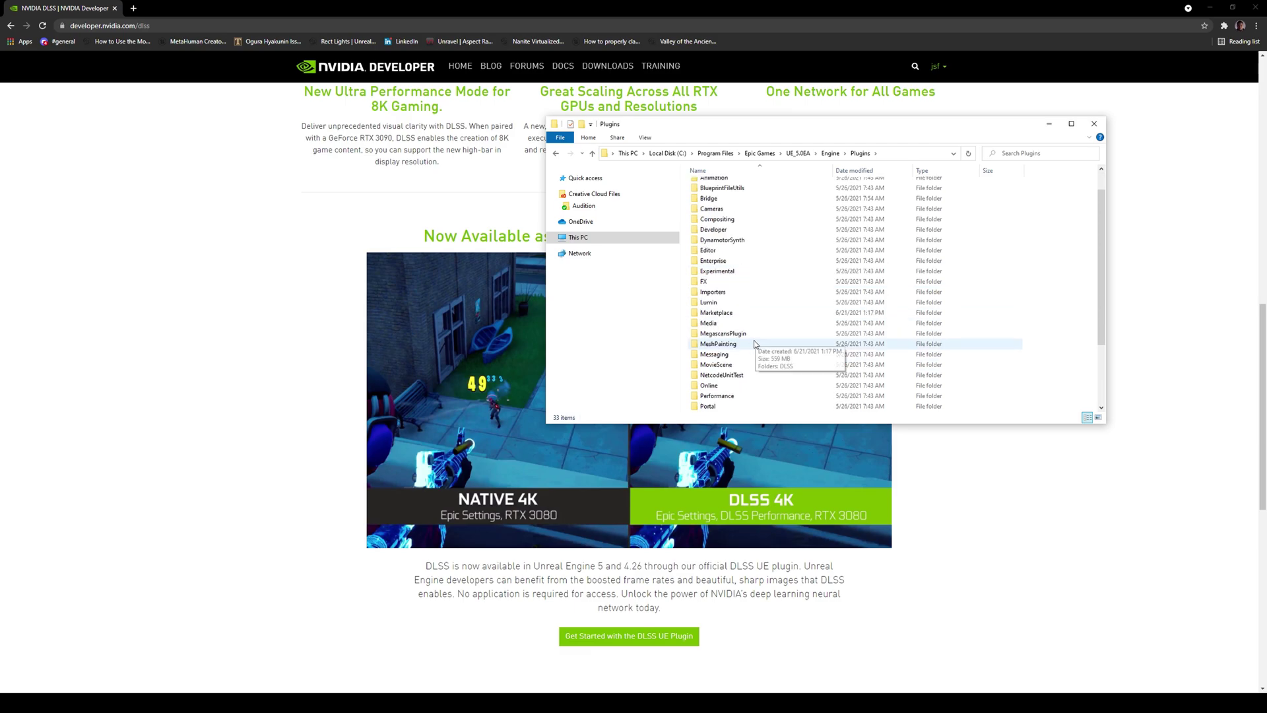
{"action": "left_click", "coordinate": [710, 314]}
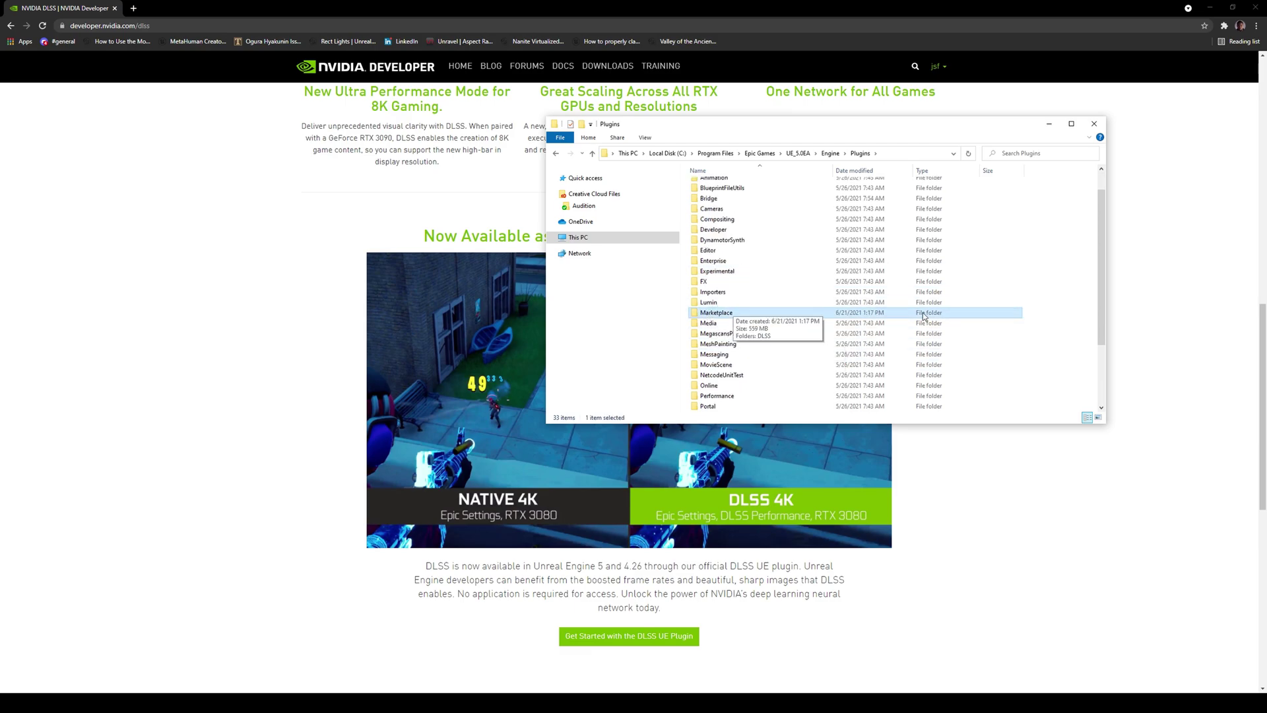
{"action": "double_click", "coordinate": [726, 314]}
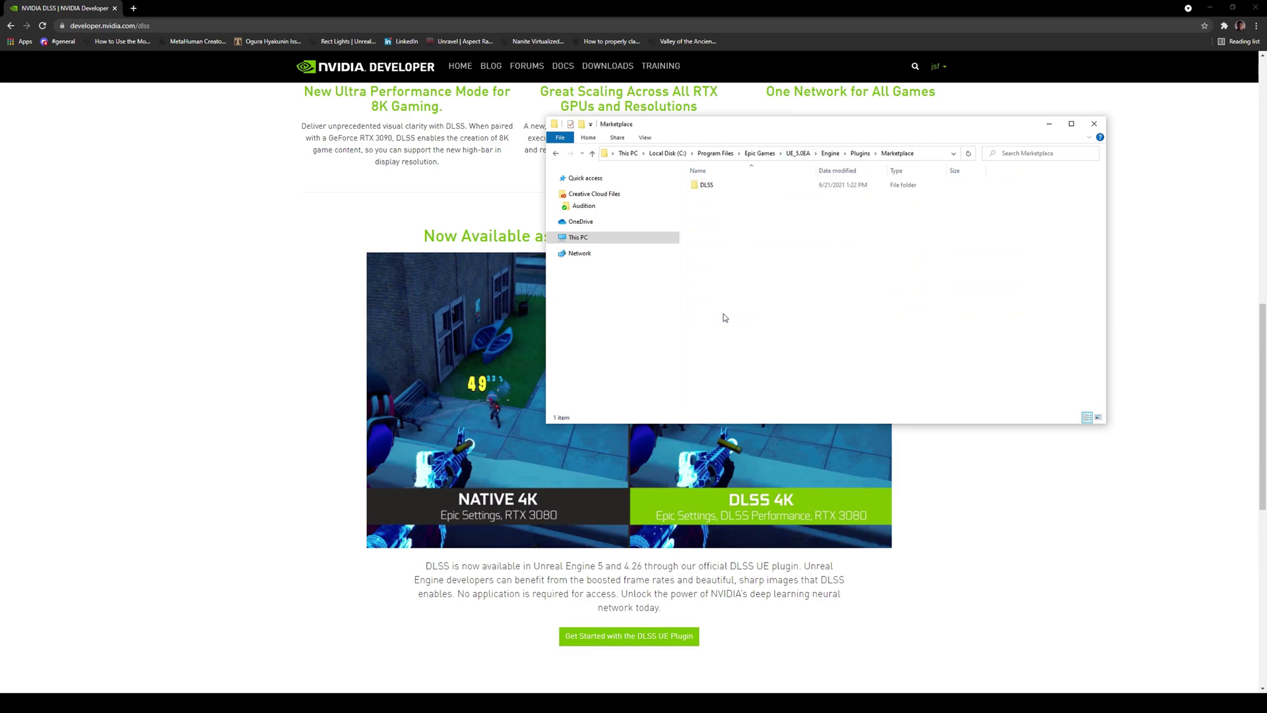
- Look inside the DLSS plugin folder, return to Marketplace and dismiss the File Explorer window
{"action": "double_click", "coordinate": [718, 190]}
{"action": "left_click", "coordinate": [556, 153]}
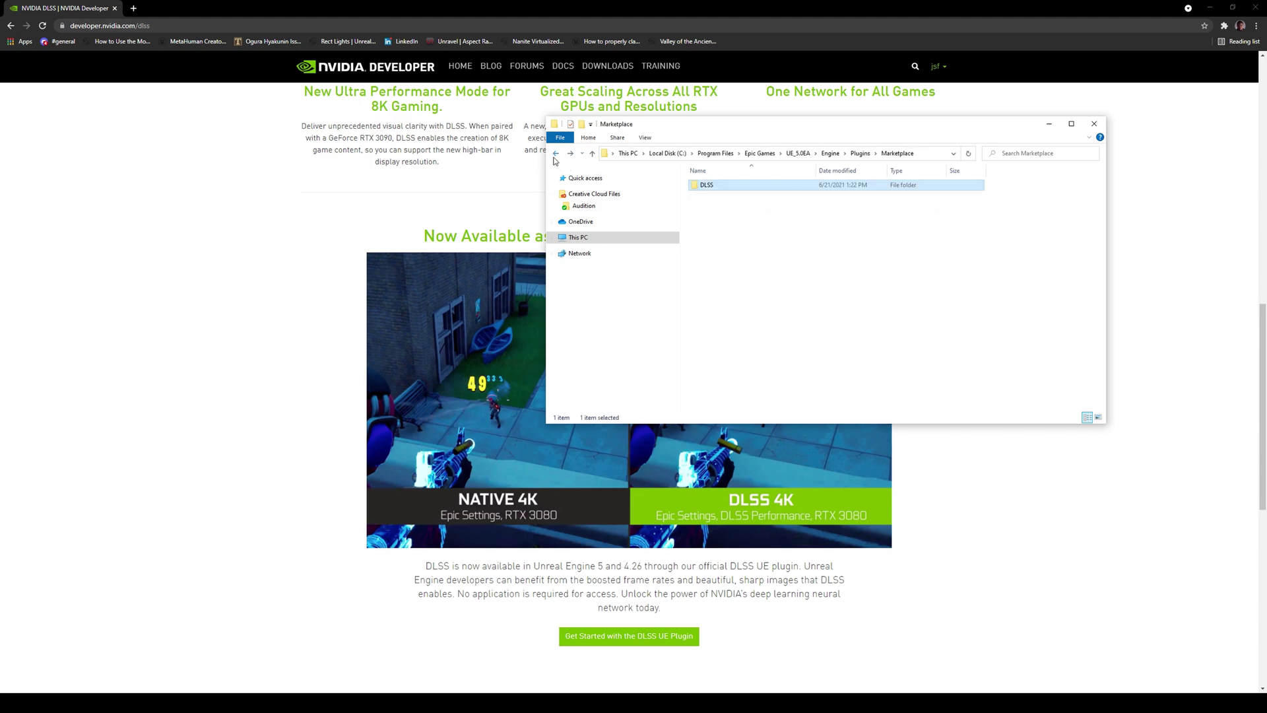
{"action": "left_click", "coordinate": [1086, 129]}
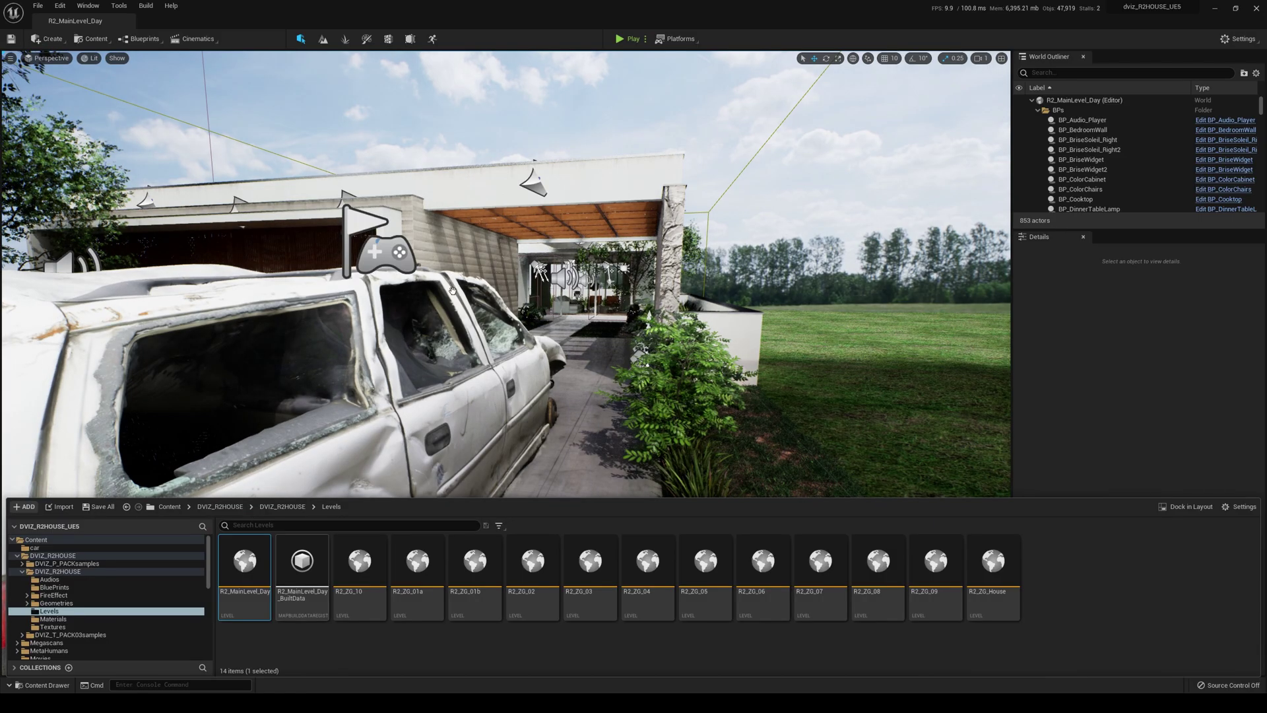
- Search the Unreal Engine plugin list for "dlss" to check the NVIDIA DLSS plugin, and close the plugin window
{"action": "left_click", "coordinate": [61, 5]}
{"action": "left_click", "coordinate": [85, 165]}
{"action": "type", "text": "dlss"}
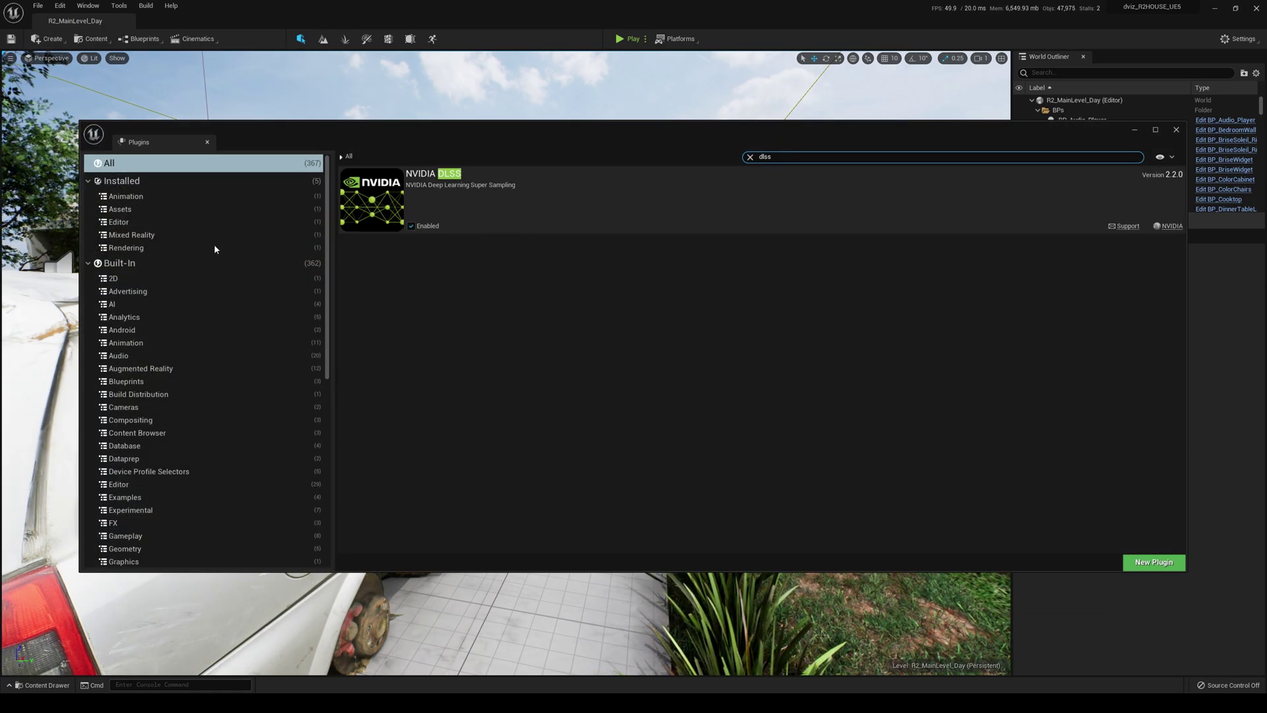
{"action": "left_click", "coordinate": [1175, 130]}
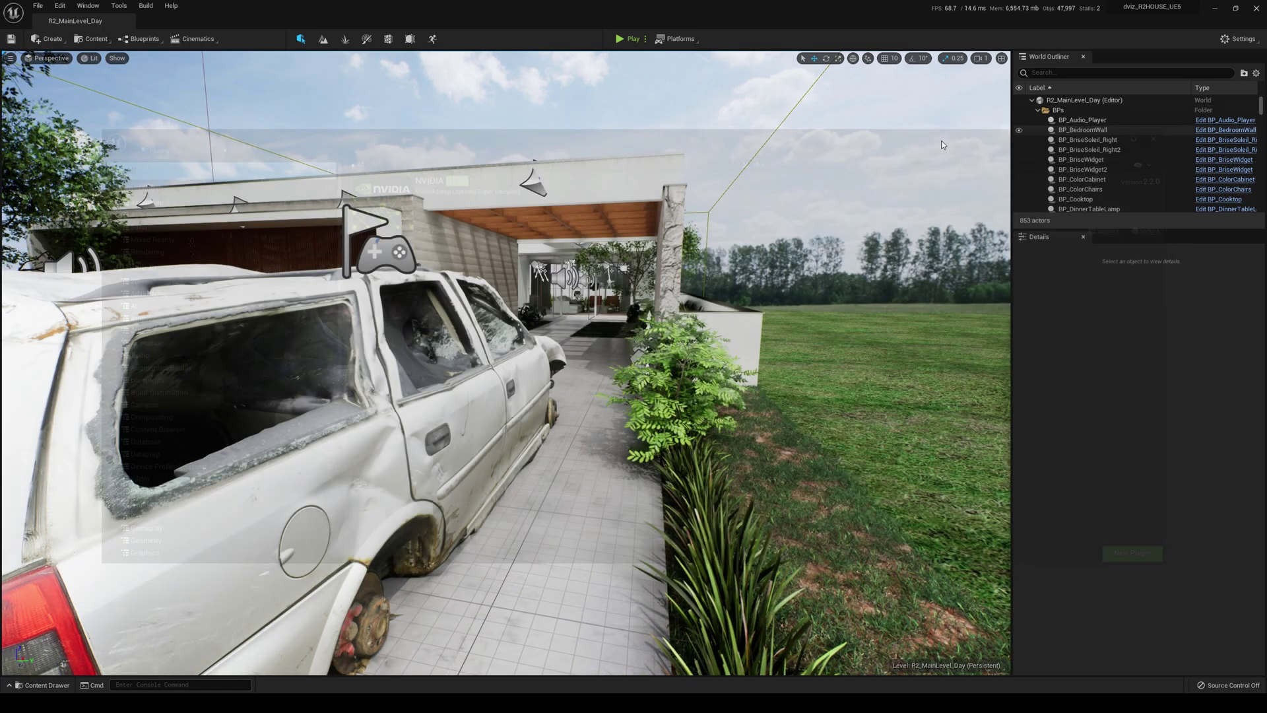
- Turn on Game View to hide the editor icons and frame the whole white car with the house behind it
{"action": "mouse_move", "coordinate": [614, 210]}
{"action": "right_mouse_down"}
{"action": "mouse_move", "coordinate": [533, 227]}
{"action": "mouse_move", "coordinate": [549, 239]}
{"action": "mouse_move", "coordinate": [615, 209]}
{"action": "right_mouse_up"}
{"action": "key", "text": "s"}
{"action": "key", "text": "g"}
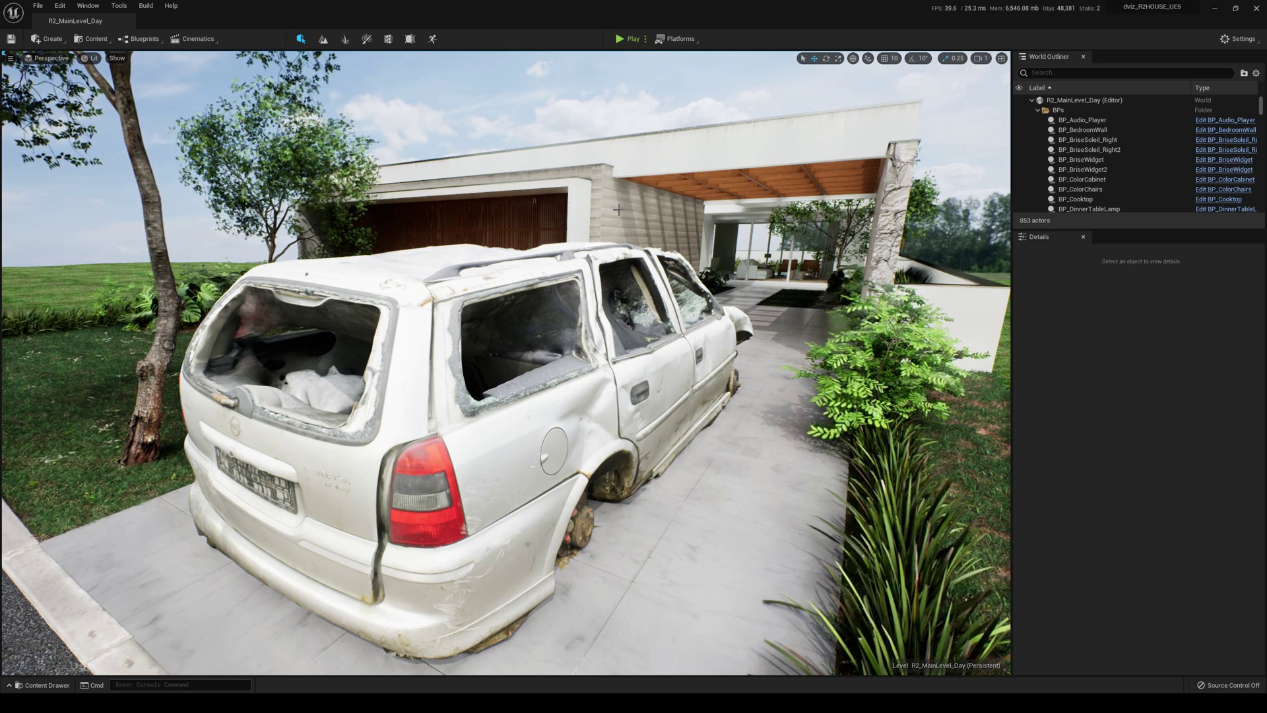
{"action": "right_click_drag", "start_coordinate": [620, 209], "coordinate": [652, 186]}
{"action": "key", "text": "a"}
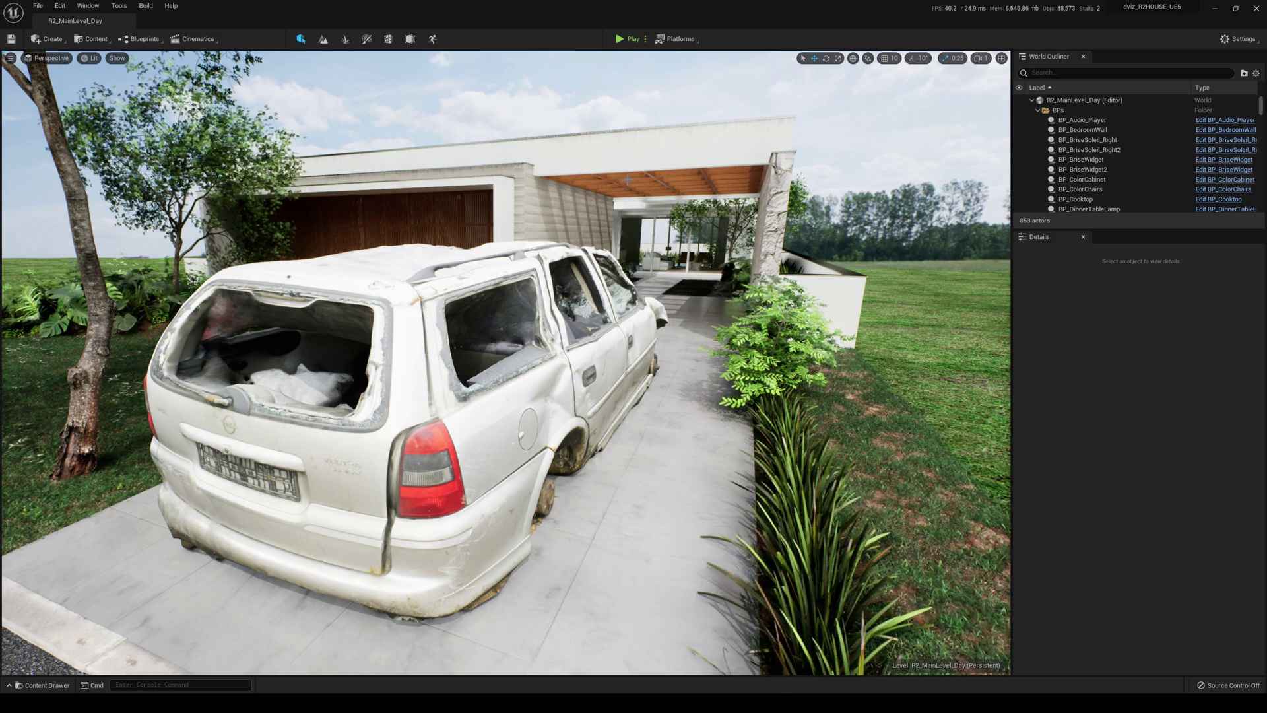
{"action": "right_click_drag", "start_coordinate": [651, 187], "coordinate": [634, 187]}
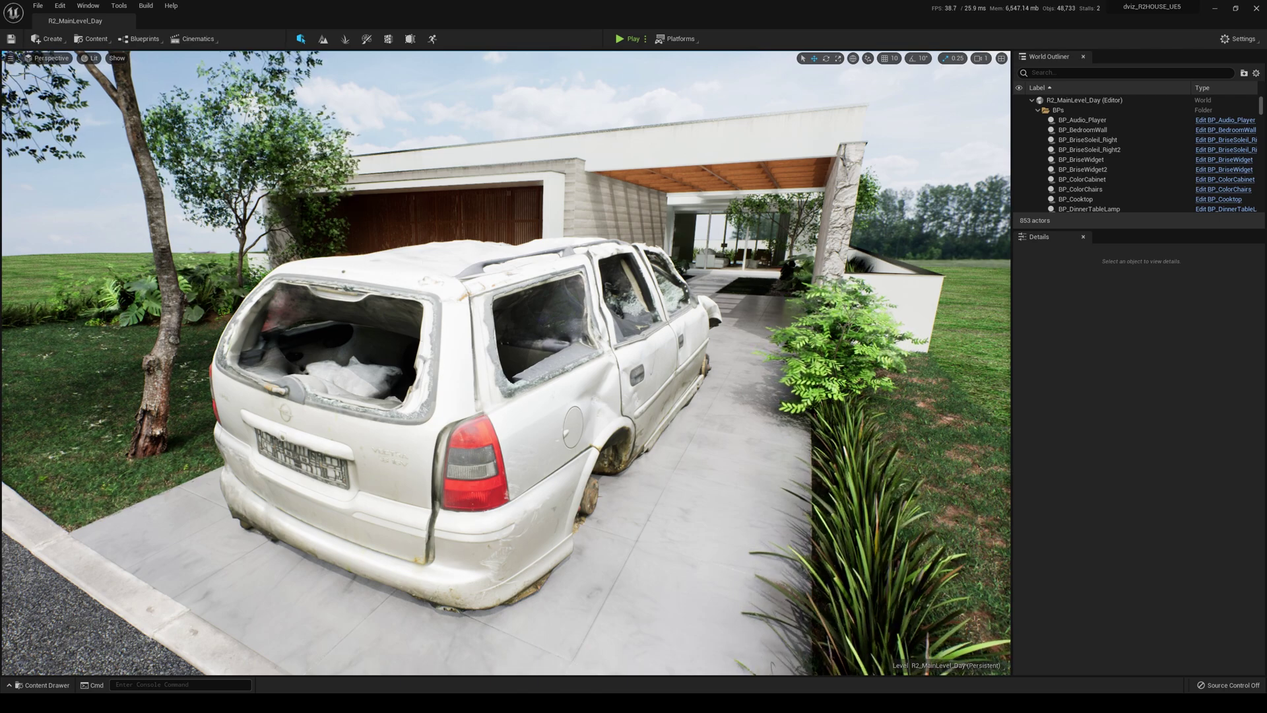
- Try the Quality DLSS mode in the viewport
{"action": "left_click", "coordinate": [12, 61]}
{"action": "mouse_move", "coordinate": [47, 176]}
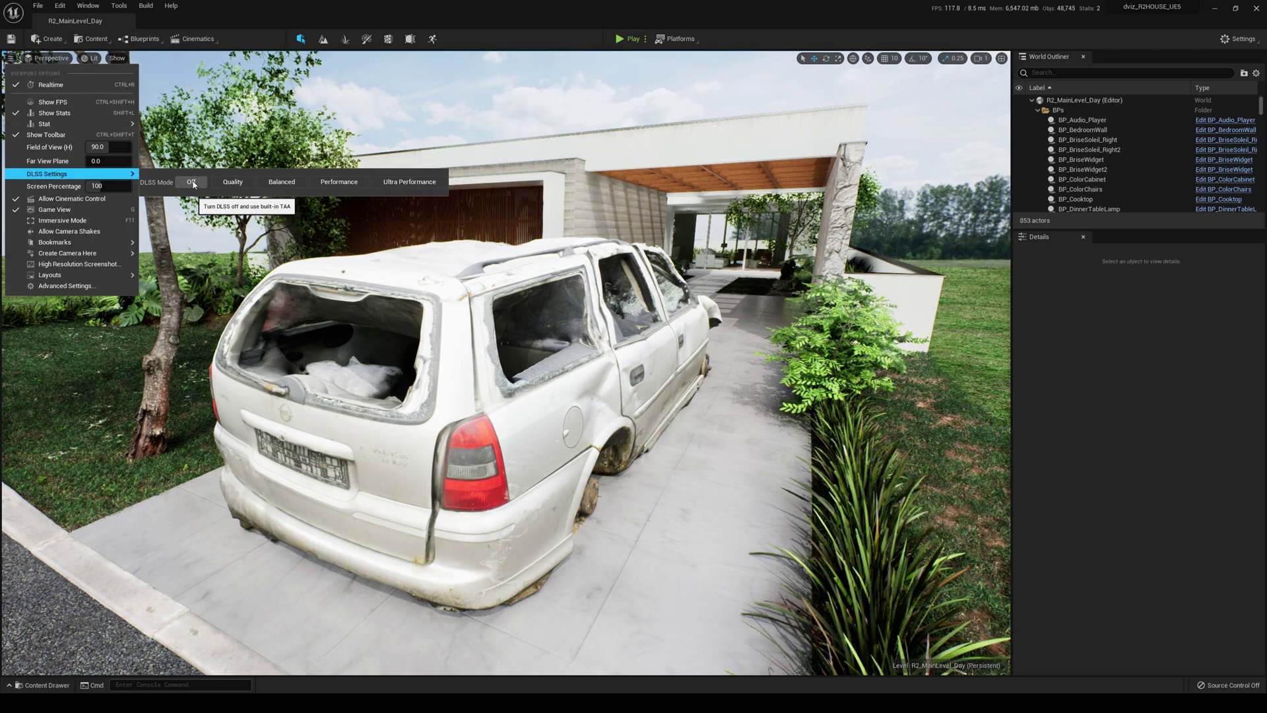
{"action": "left_click", "coordinate": [683, 250]}
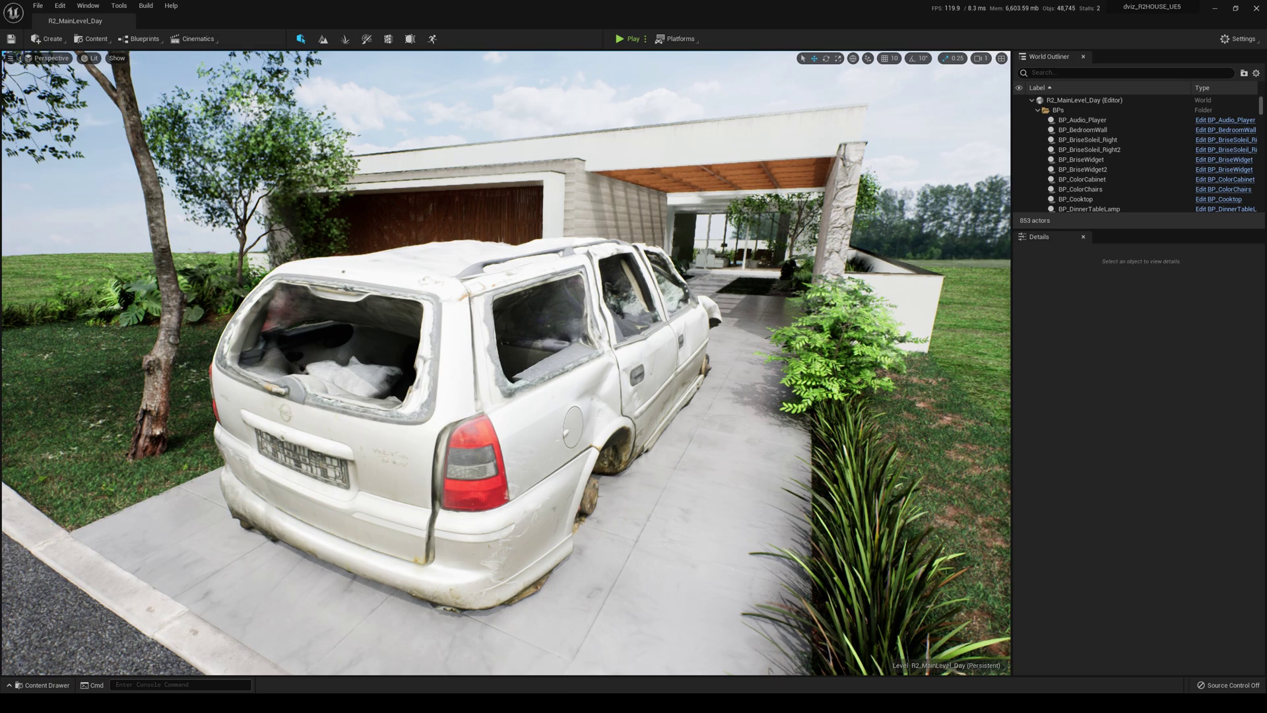
{"action": "left_click", "coordinate": [683, 250]}
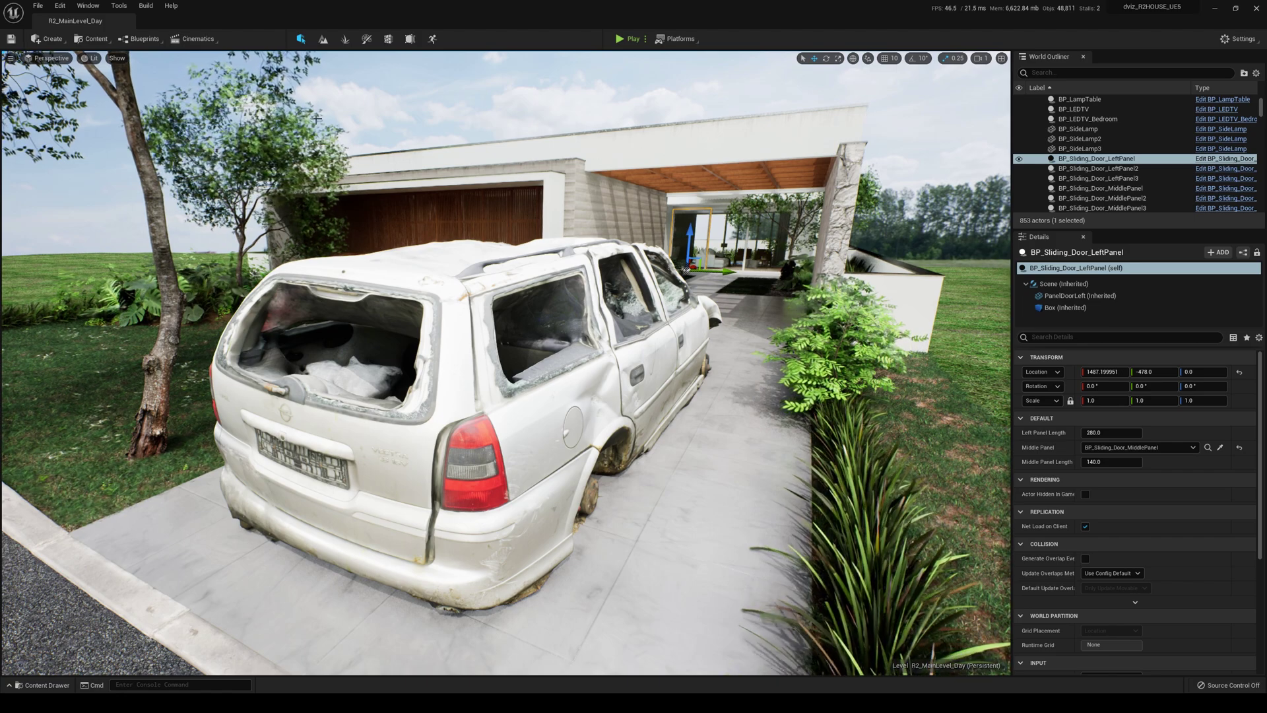
- Try the Ultra Performance DLSS mode in the viewport and examine the image quality of the car and house
{"action": "left_click", "coordinate": [11, 59]}
{"action": "mouse_move", "coordinate": [65, 177]}
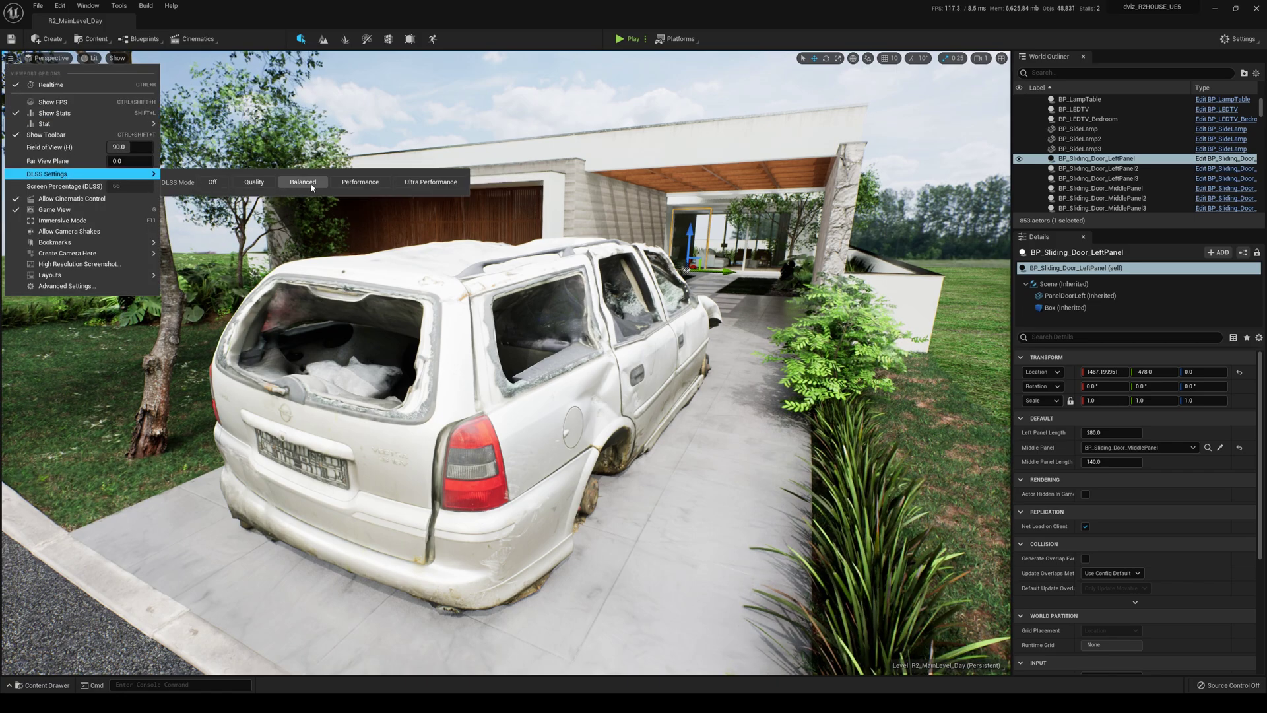
{"action": "left_click", "coordinate": [425, 187]}
{"action": "left_click", "coordinate": [717, 246]}
{"action": "left_click", "coordinate": [718, 247]}
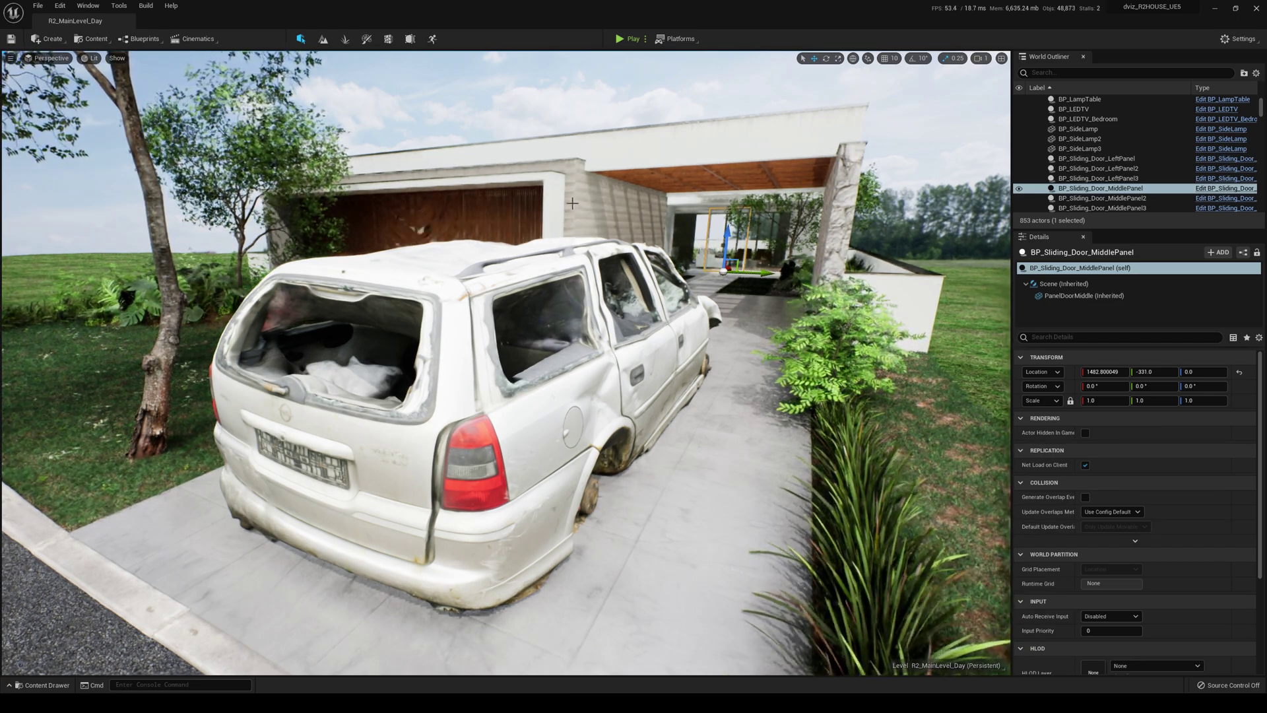
{"action": "mouse_move", "coordinate": [577, 230]}
{"action": "right_mouse_down"}
{"action": "mouse_move", "coordinate": [600, 219]}
{"action": "mouse_move", "coordinate": [584, 230]}
{"action": "right_mouse_up"}
{"action": "key", "text": "a"}
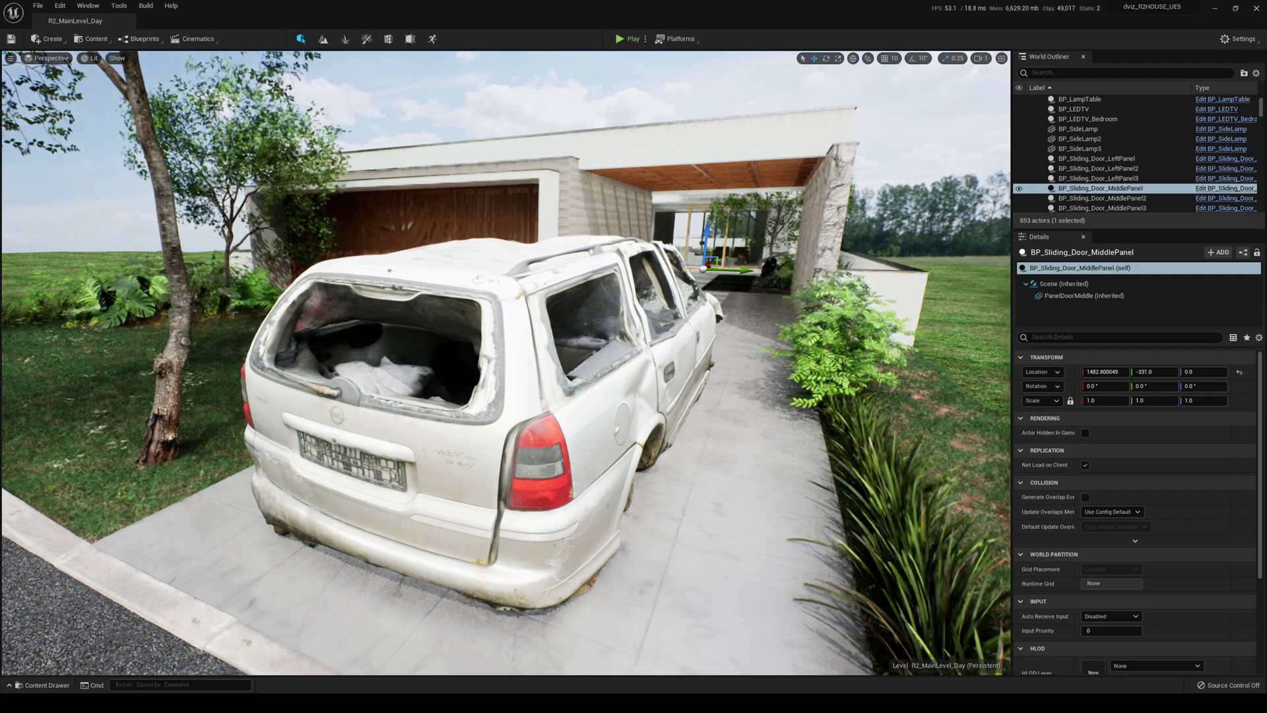
- Turn DLSS off for the viewport and select the white car
{"action": "left_click", "coordinate": [10, 58]}
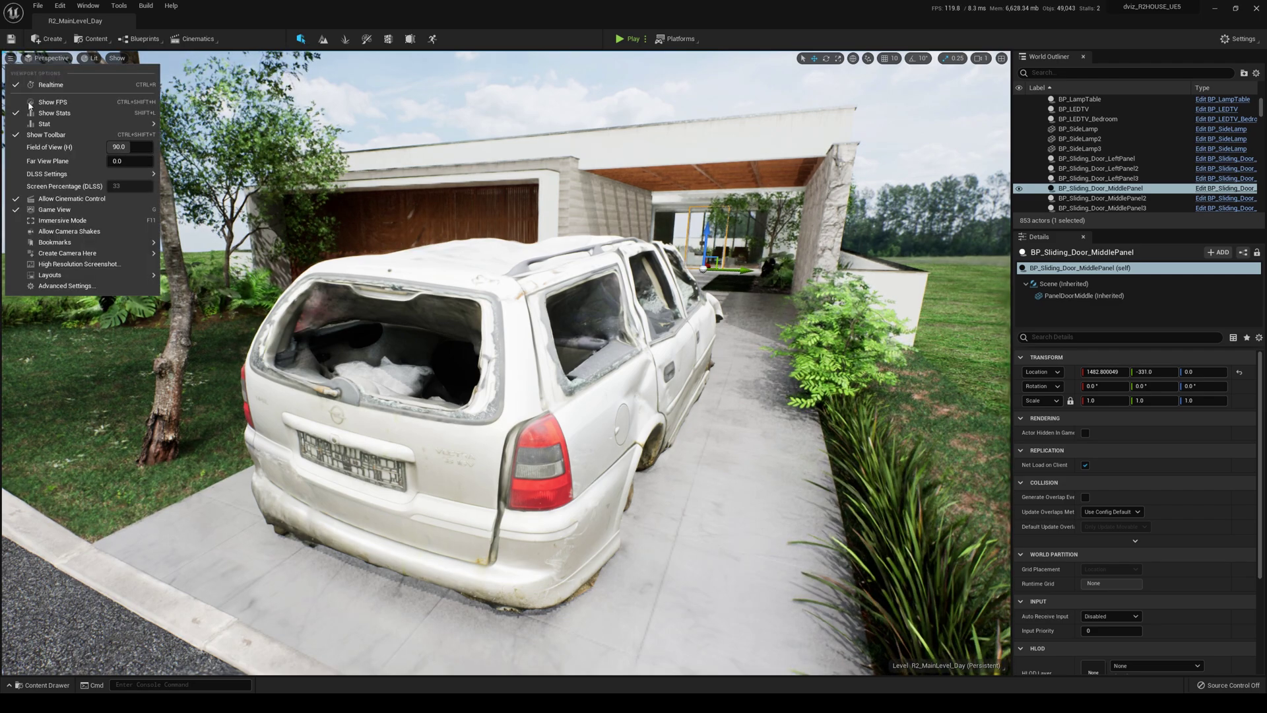
{"action": "mouse_move", "coordinate": [149, 174]}
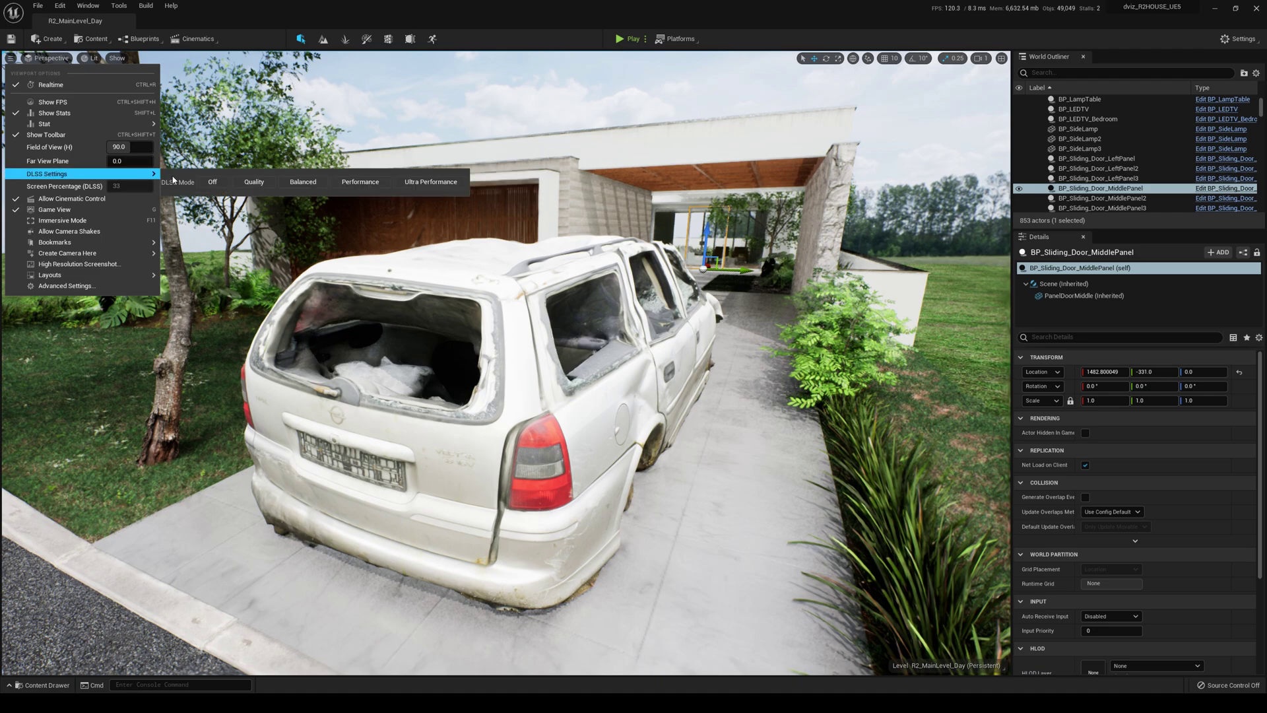
{"action": "left_click", "coordinate": [637, 278]}
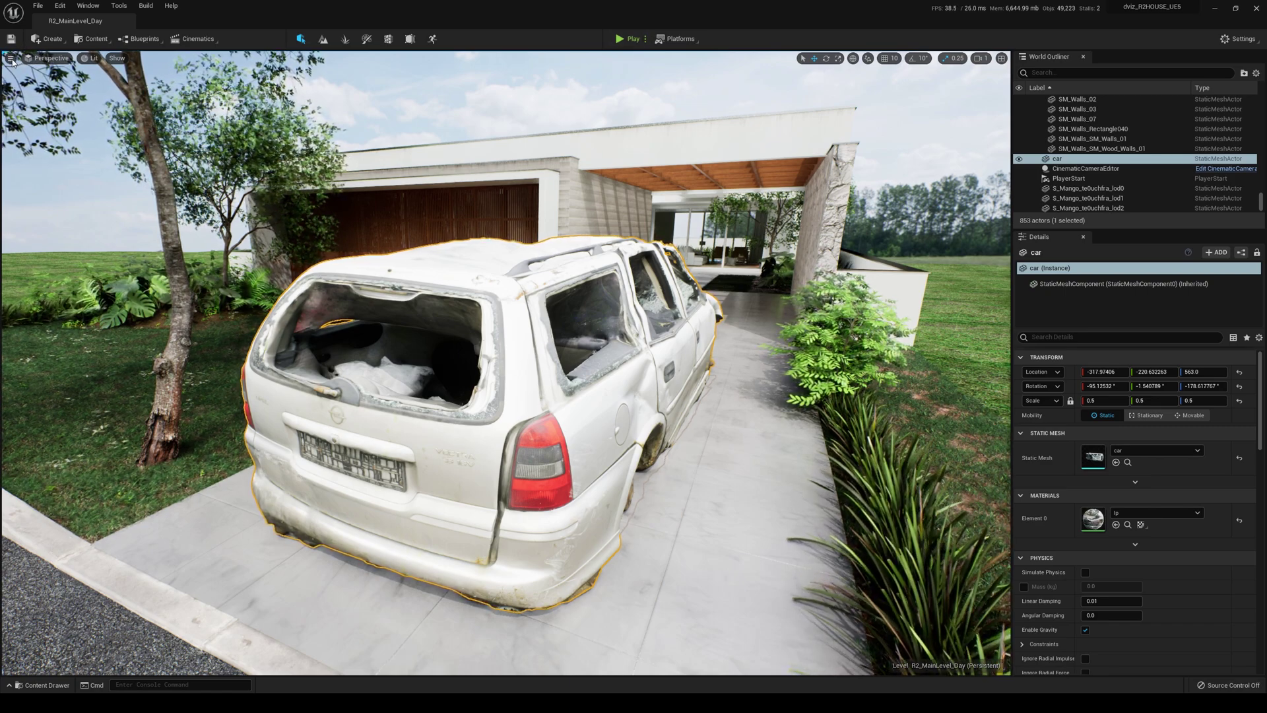
- Open the level blueprint and set the Set DLSS Mode node after Event BeginPlay to Off
{"action": "left_click", "coordinate": [141, 43]}
{"action": "left_click", "coordinate": [248, 170]}
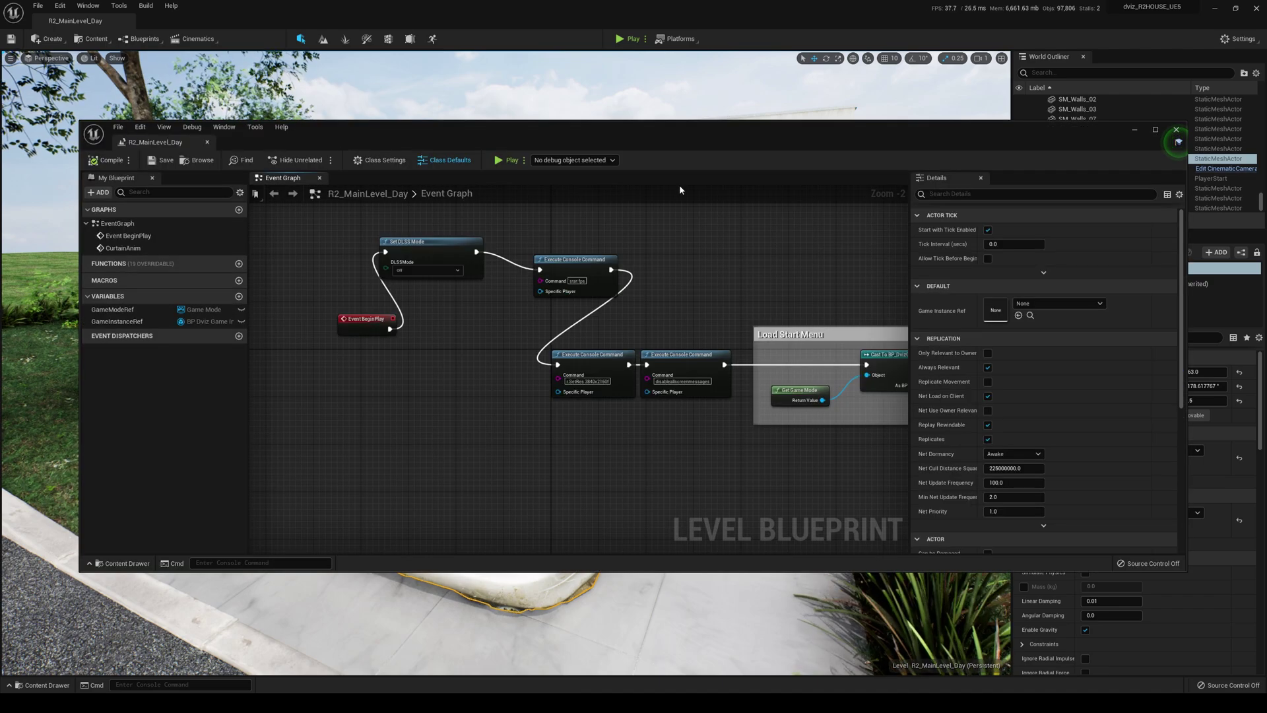
{"action": "right_click_drag", "start_coordinate": [741, 238], "coordinate": [668, 279]}
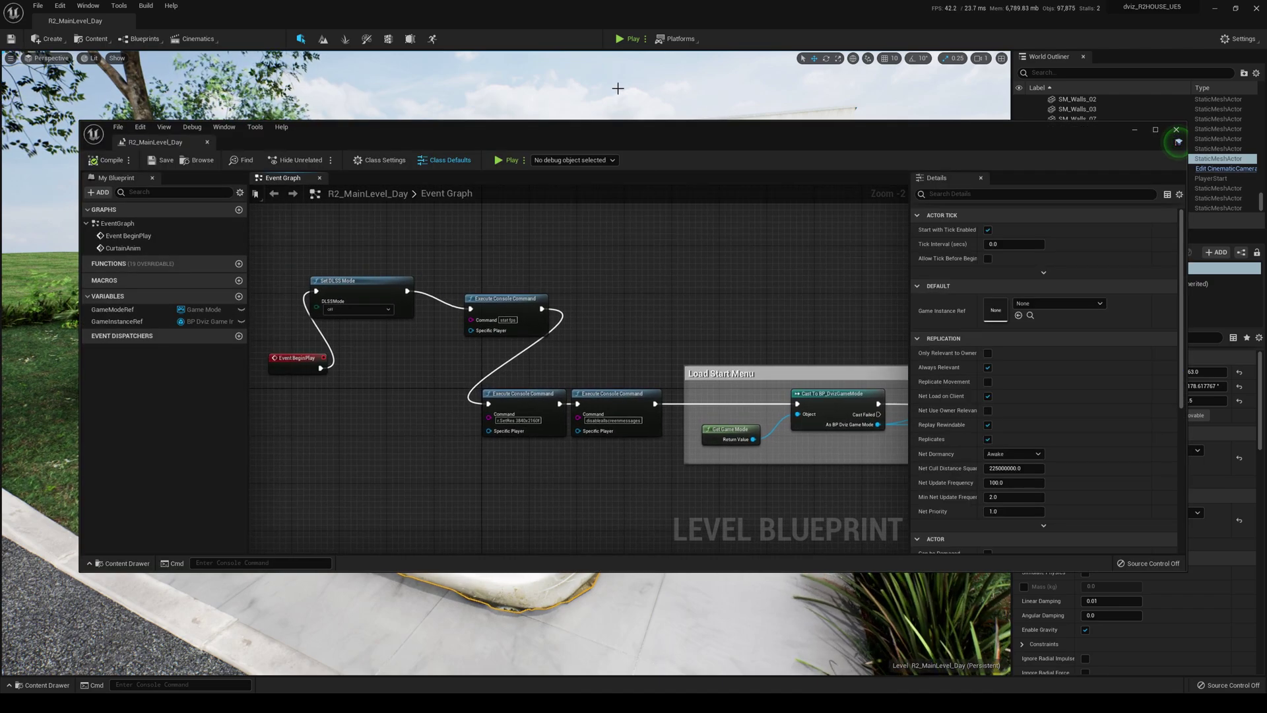
{"action": "right_click_drag", "start_coordinate": [369, 309], "coordinate": [436, 321]}
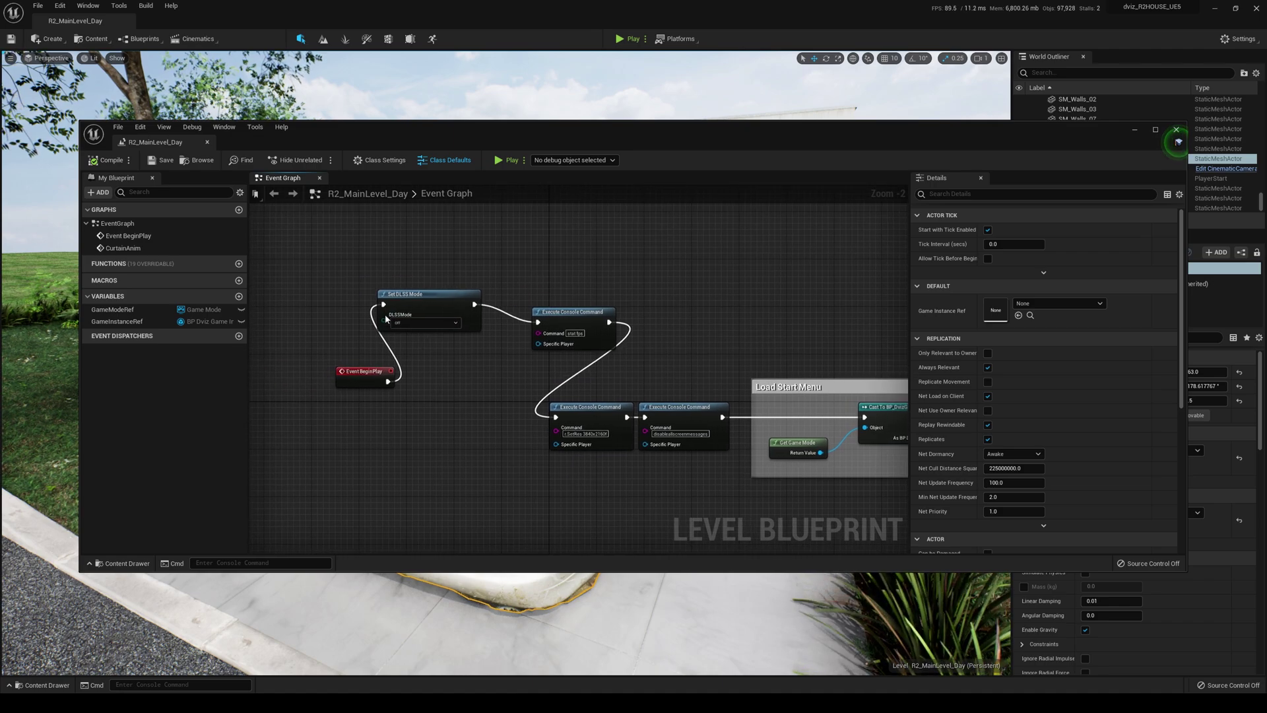
{"action": "left_click", "coordinate": [421, 323]}
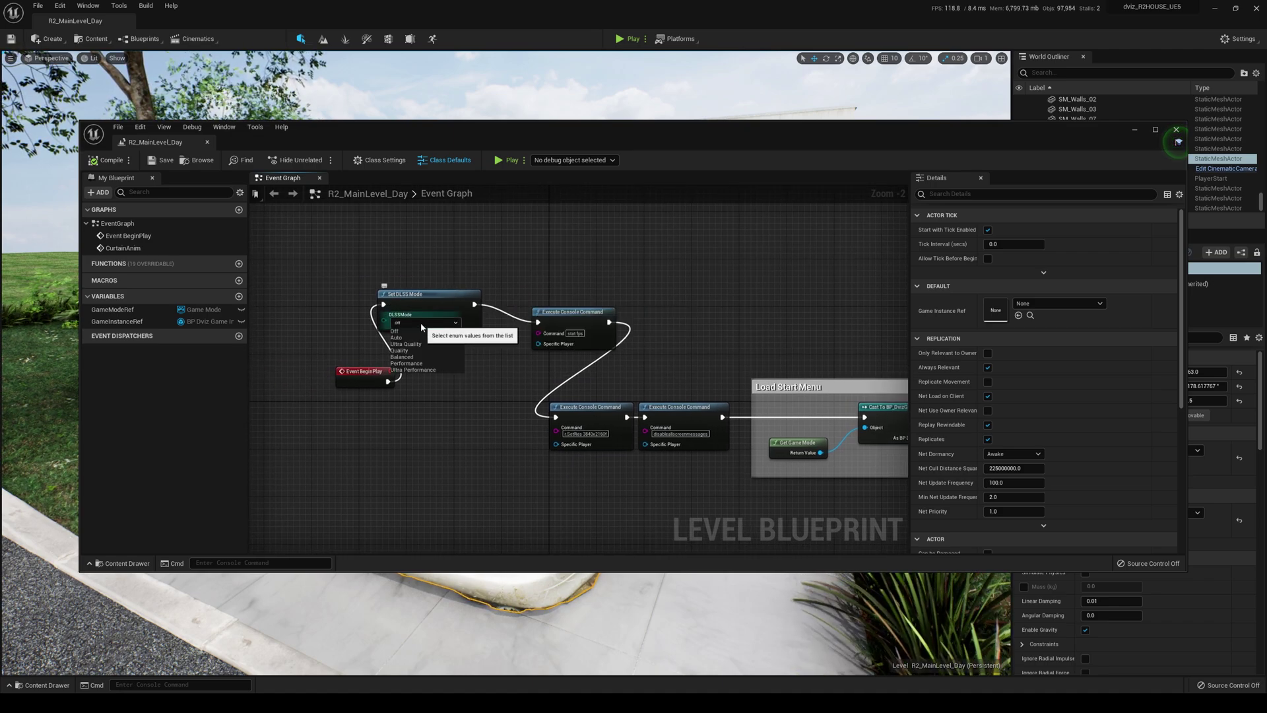
{"action": "left_click", "coordinate": [409, 330]}
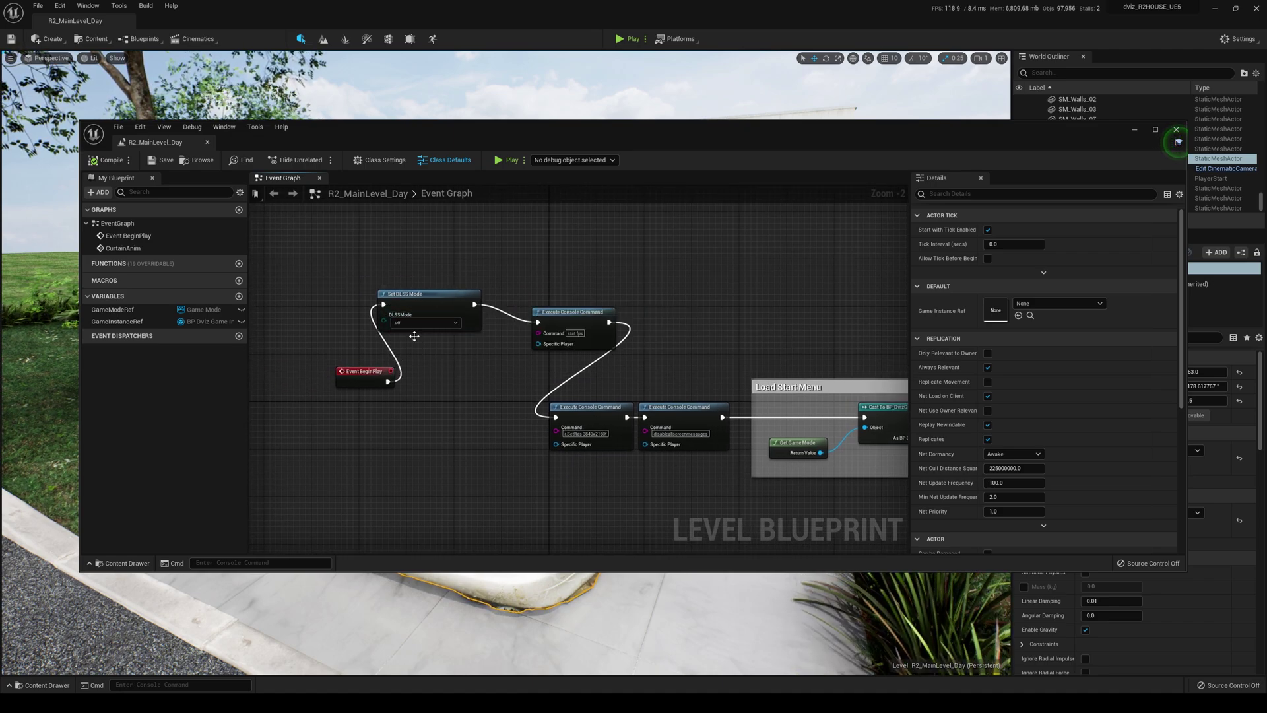
{"action": "left_click", "coordinate": [1133, 126]}
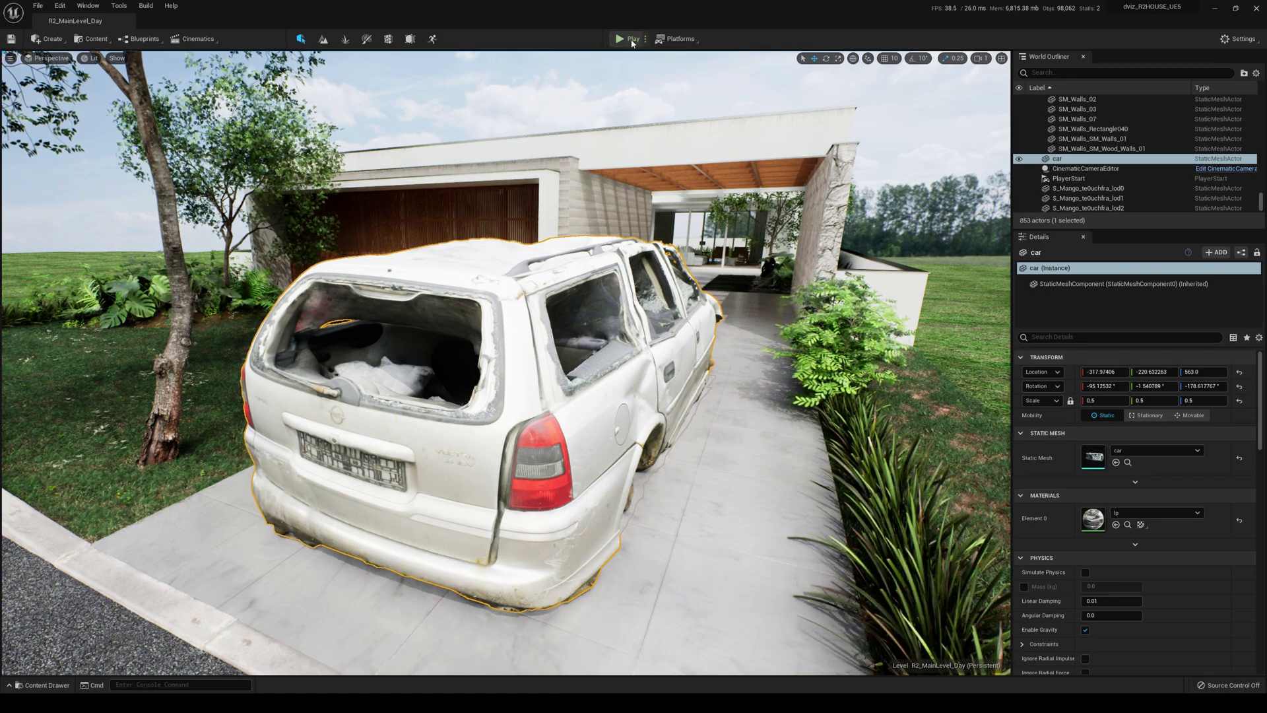
- Play the level with DLSS off, view the resolution choices and walk through the start of the house scene, closing the message log on exit
{"action": "left_click", "coordinate": [628, 39]}
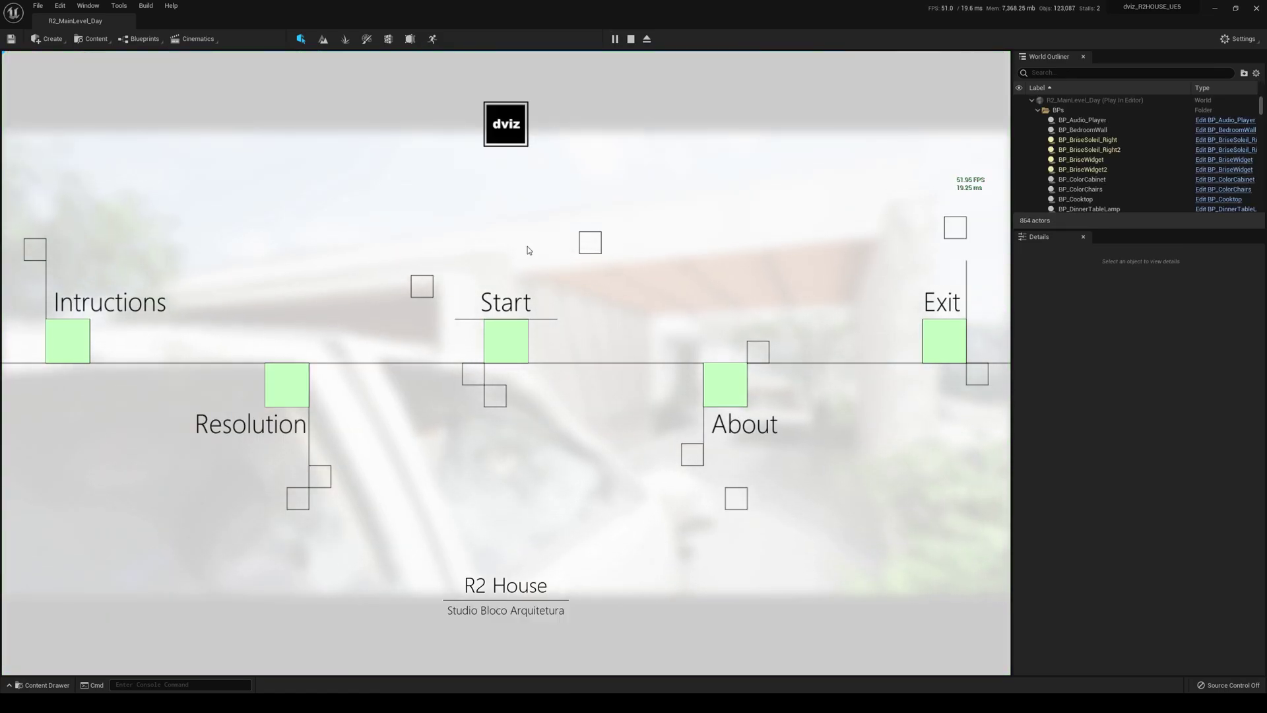
{"action": "left_click", "coordinate": [291, 387]}
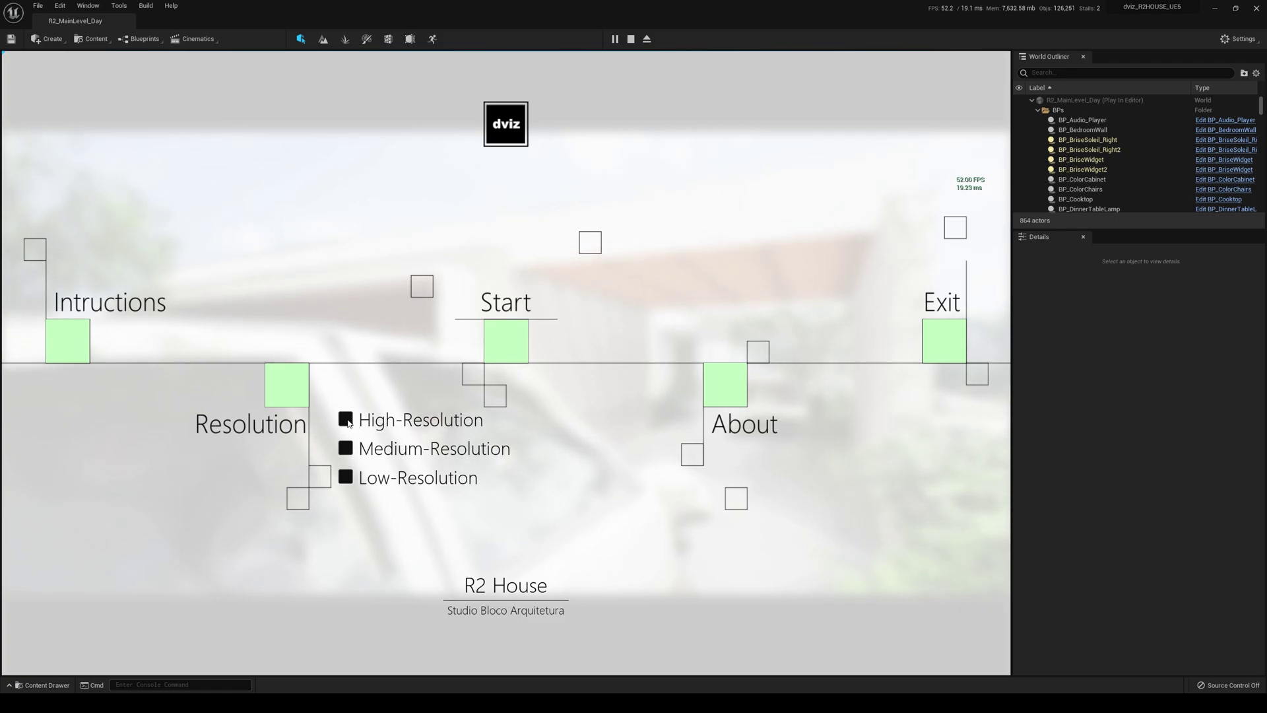
{"action": "left_click", "coordinate": [505, 343]}
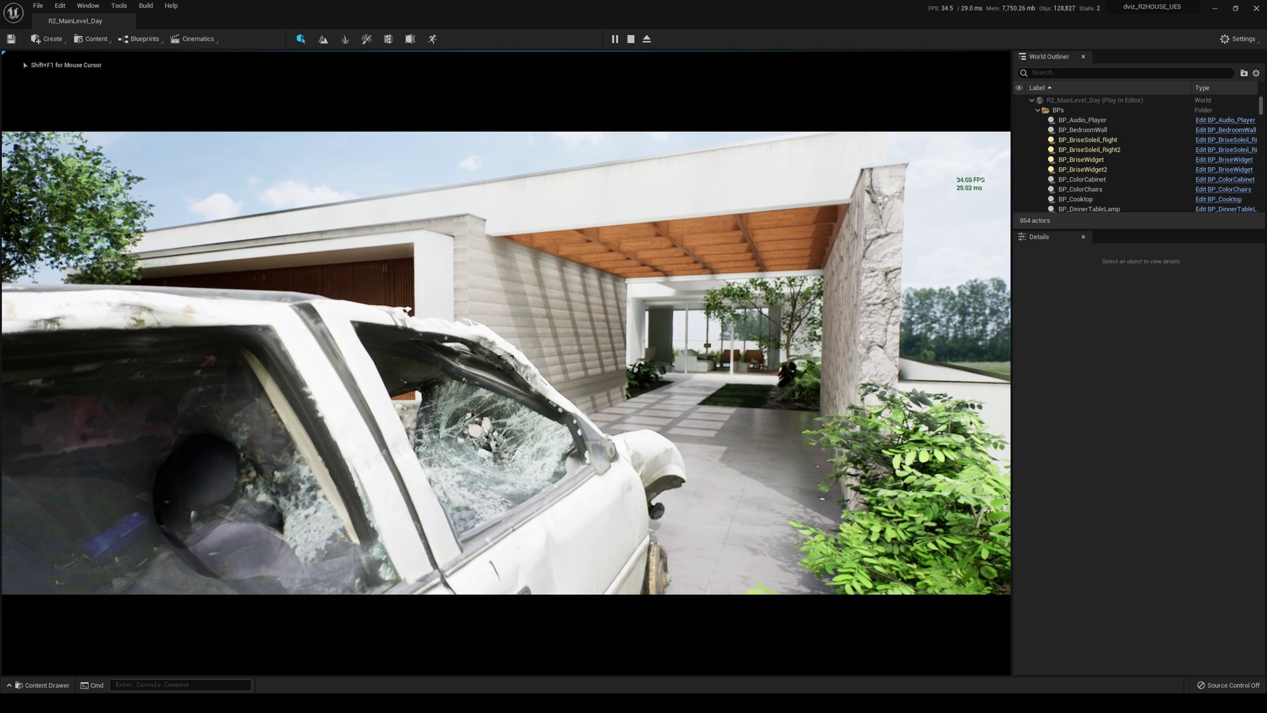
{"action": "key", "text": "w"}
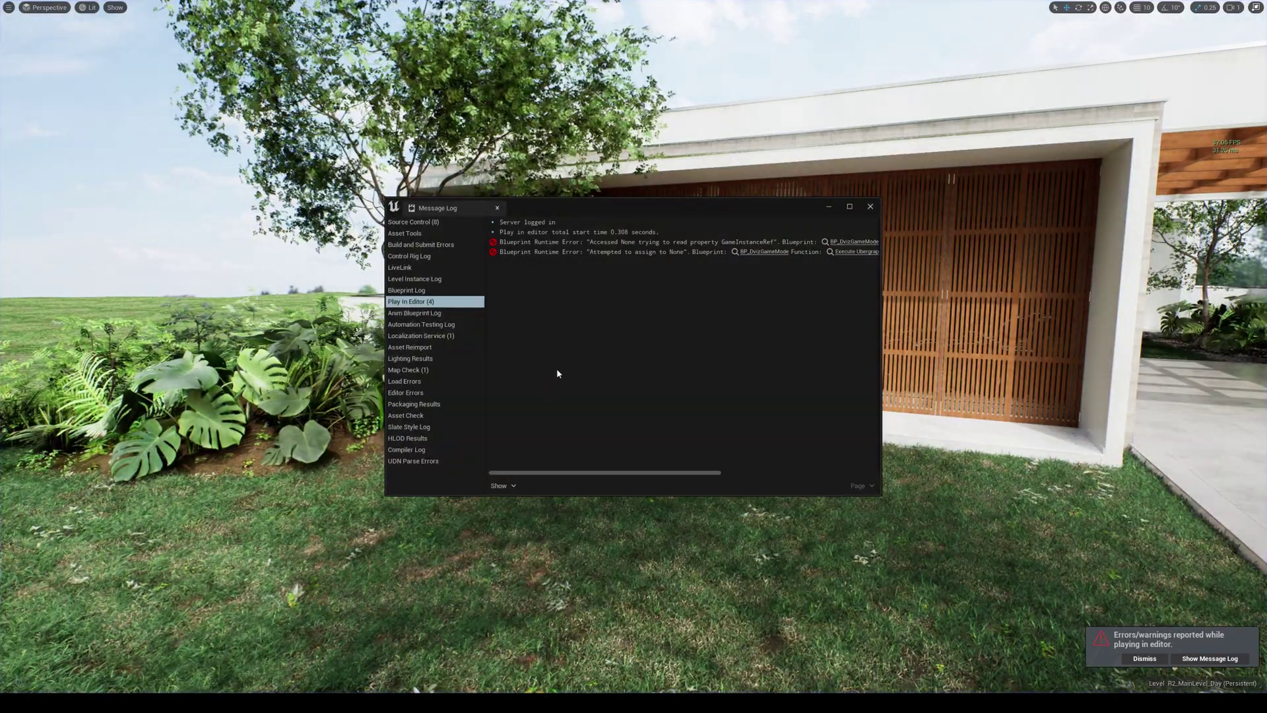
{"action": "left_click", "coordinate": [871, 207]}
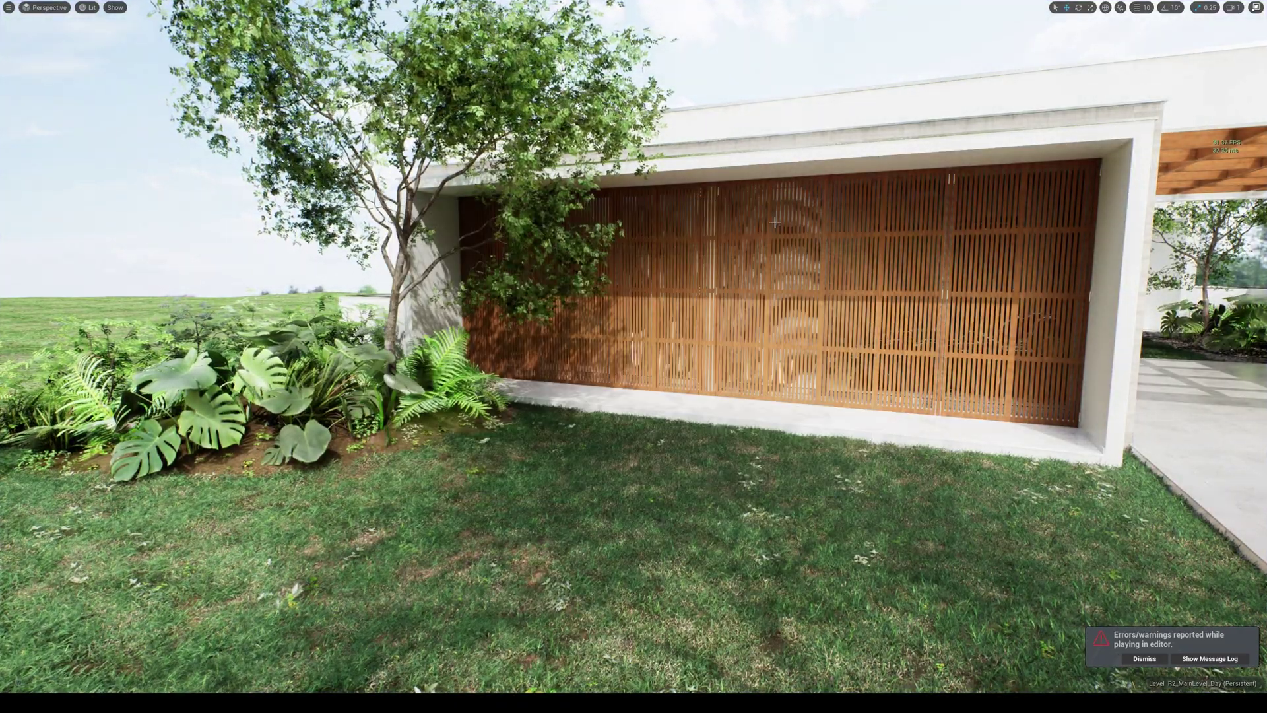
{"action": "key", "text": "F11"}
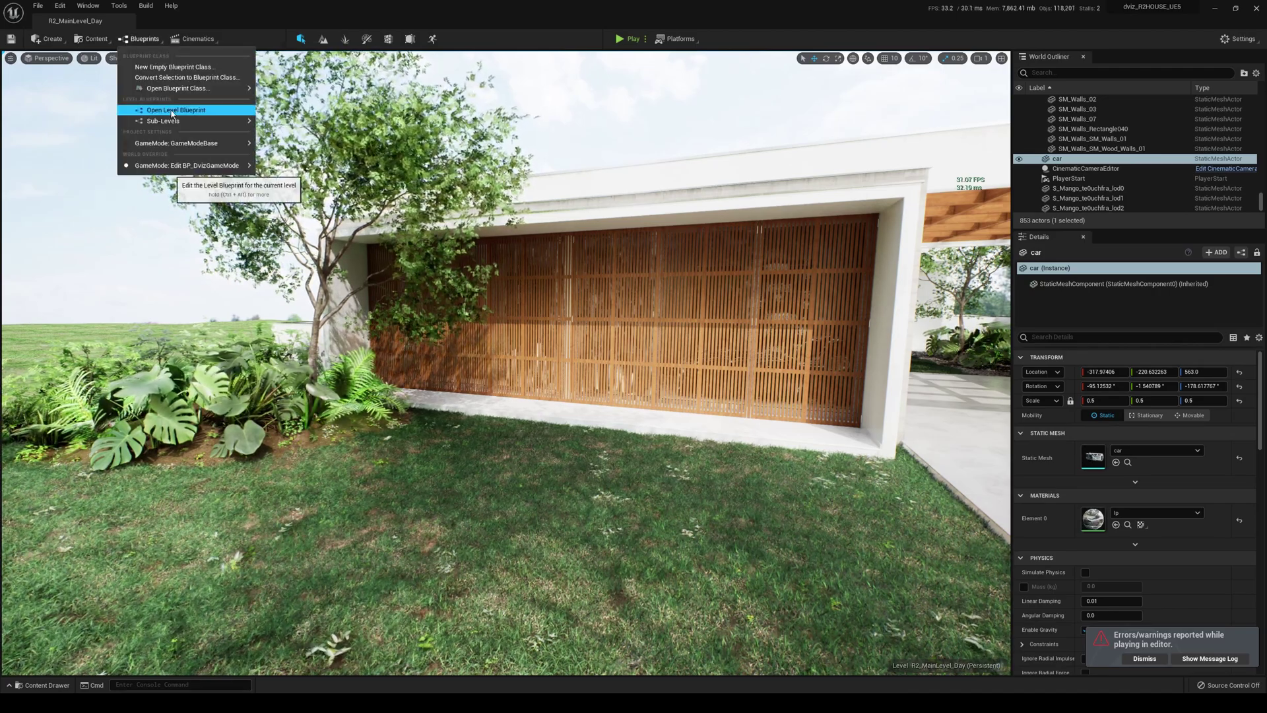
- Set the DLSS mode to Quality in the level blueprint's Set DLSS Mode node
{"action": "left_click", "coordinate": [172, 111]}
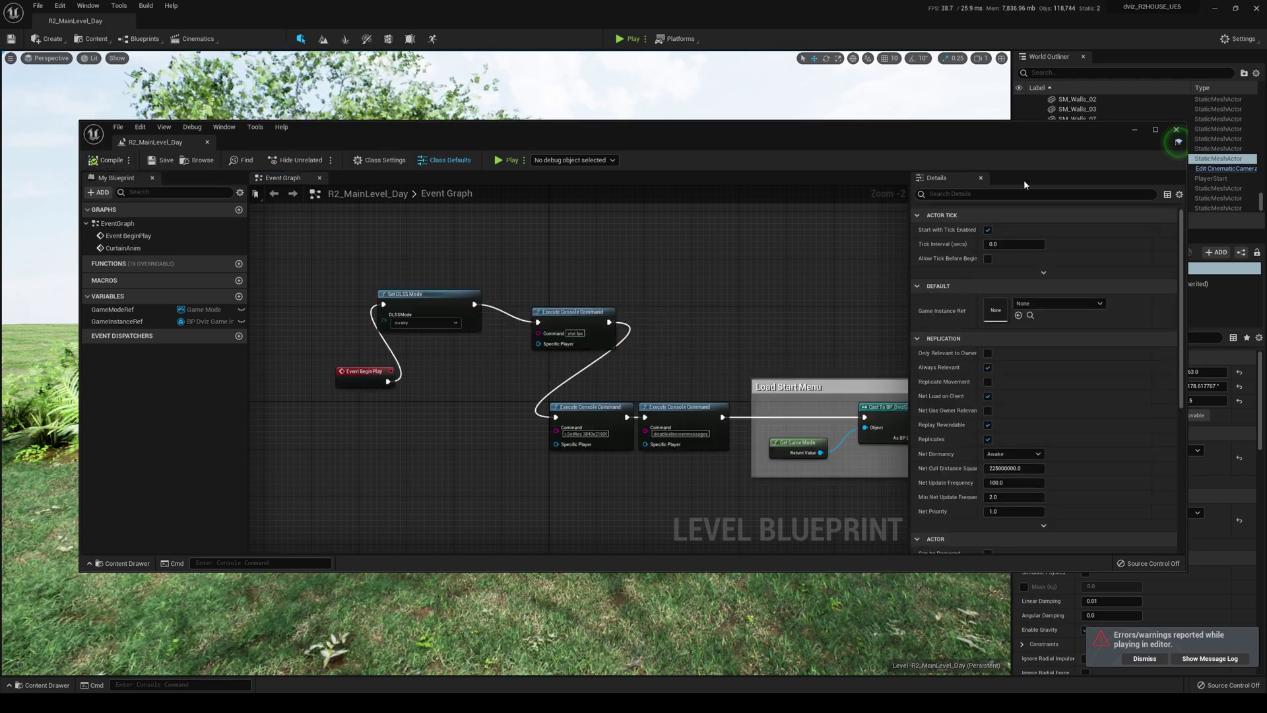
{"action": "left_click", "coordinate": [1133, 129]}
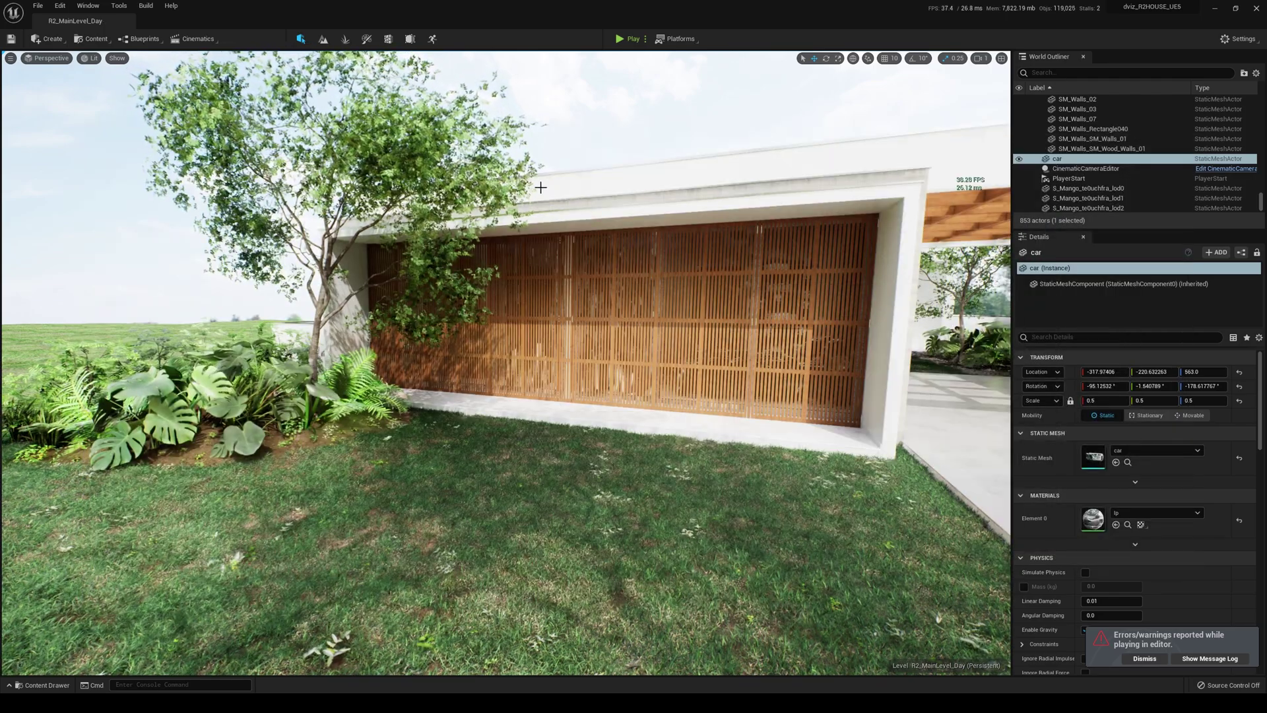
- Play the level in Quality mode and walk from the car into the kitchen to examine frame rate and image quality, then close the message log
{"action": "left_click", "coordinate": [630, 39]}
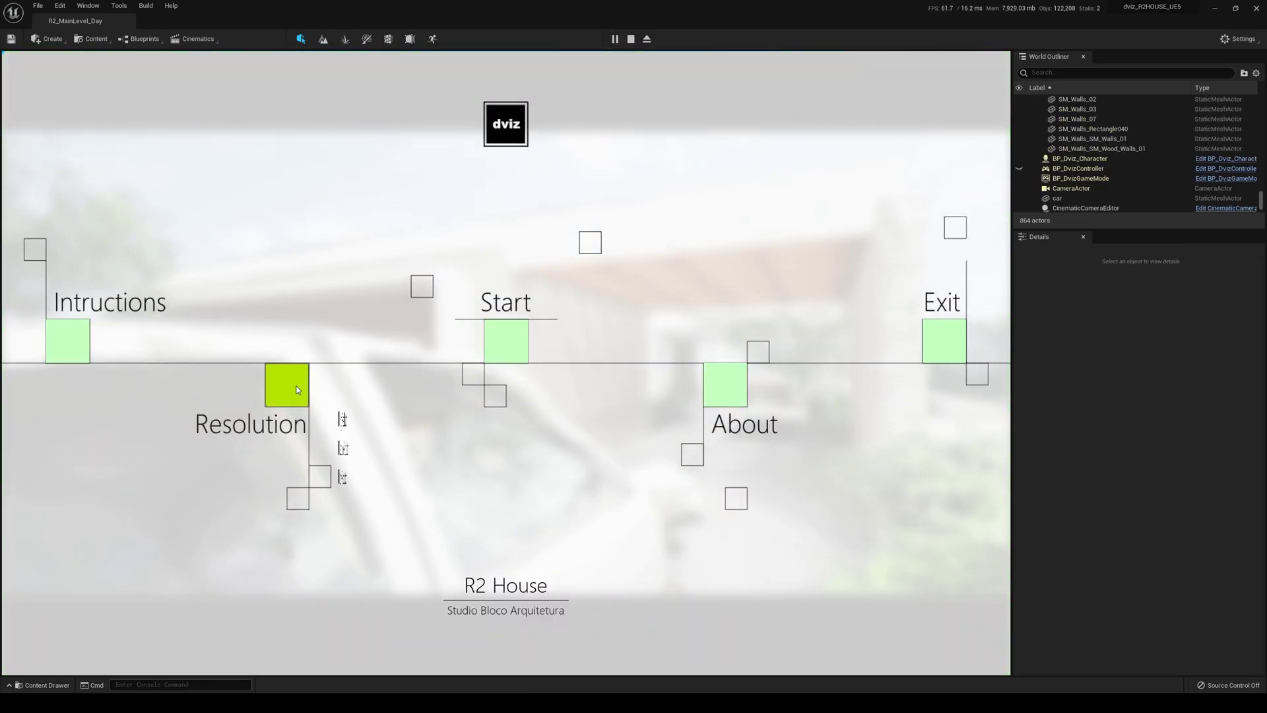
{"action": "left_click", "coordinate": [506, 342]}
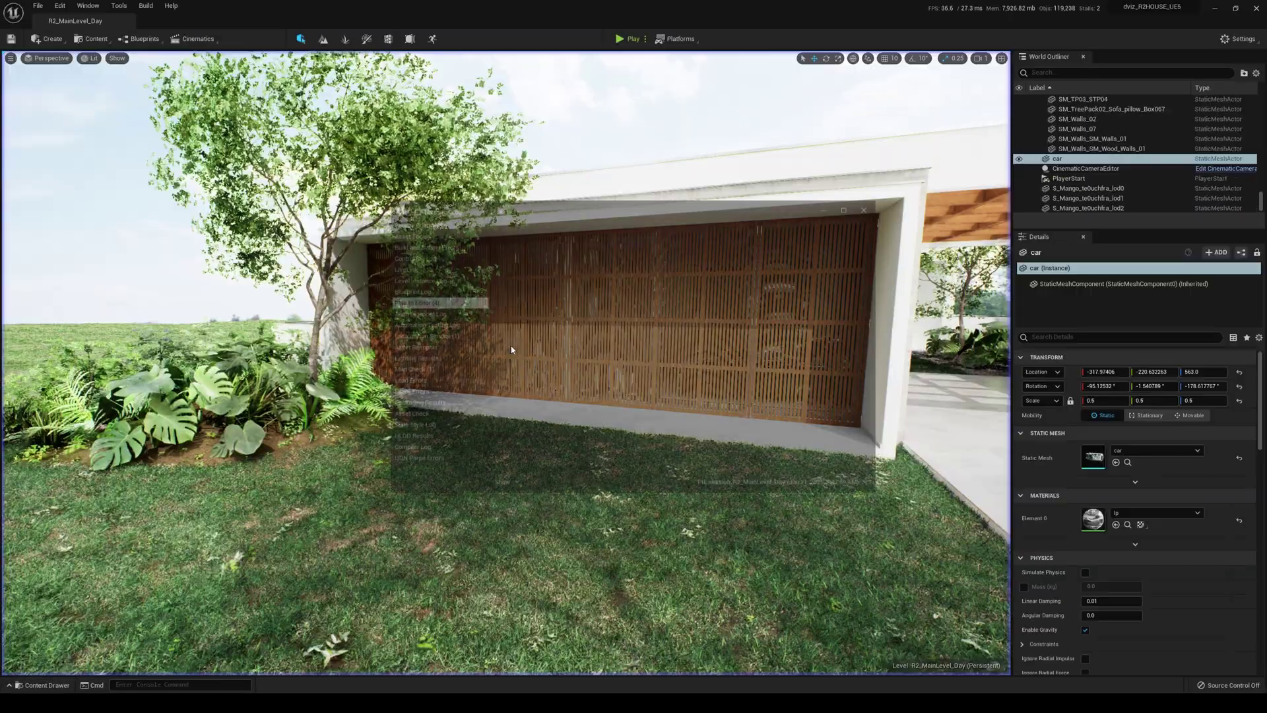
{"action": "left_click", "coordinate": [870, 206]}
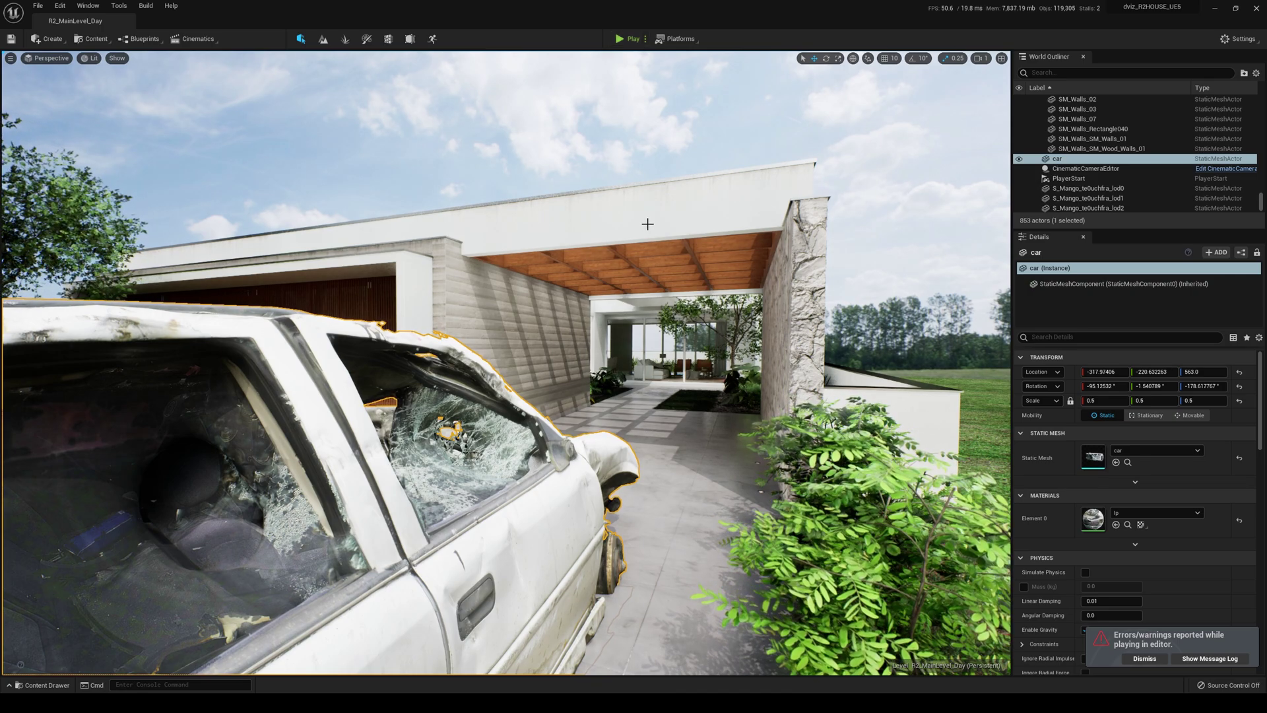
{"action": "key", "text": "alt+p"}
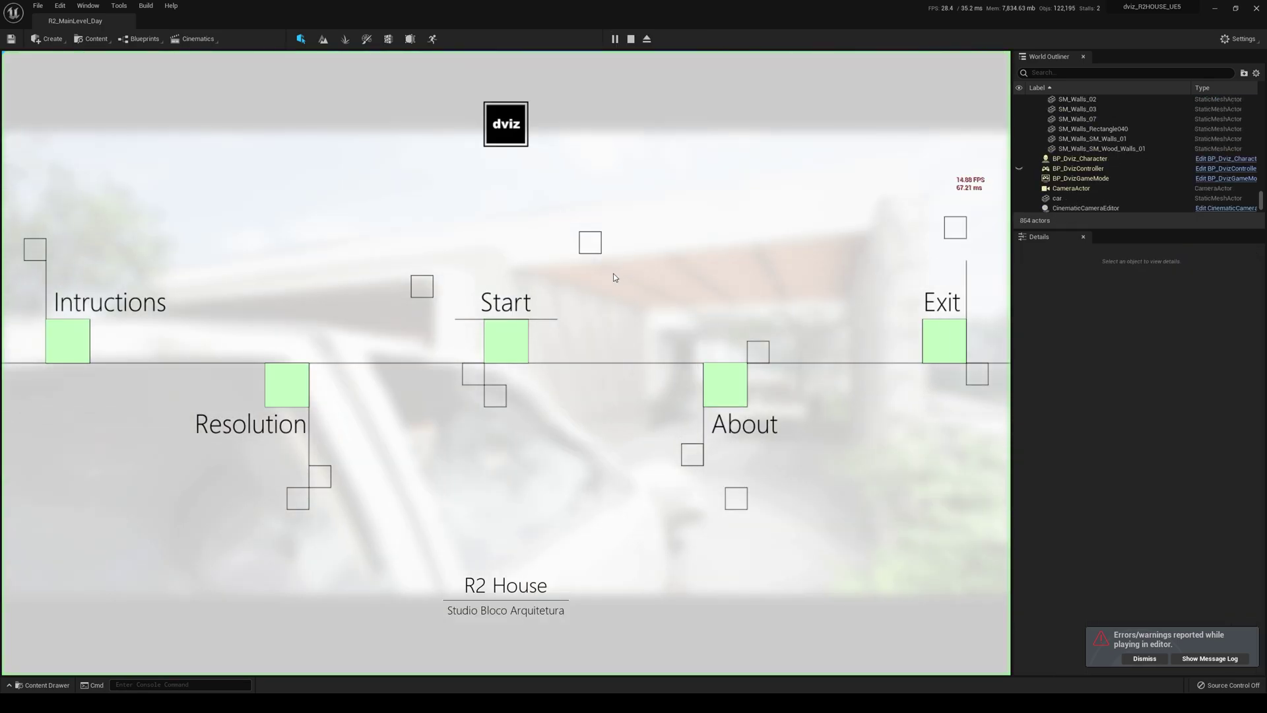
{"action": "left_click", "coordinate": [505, 342]}
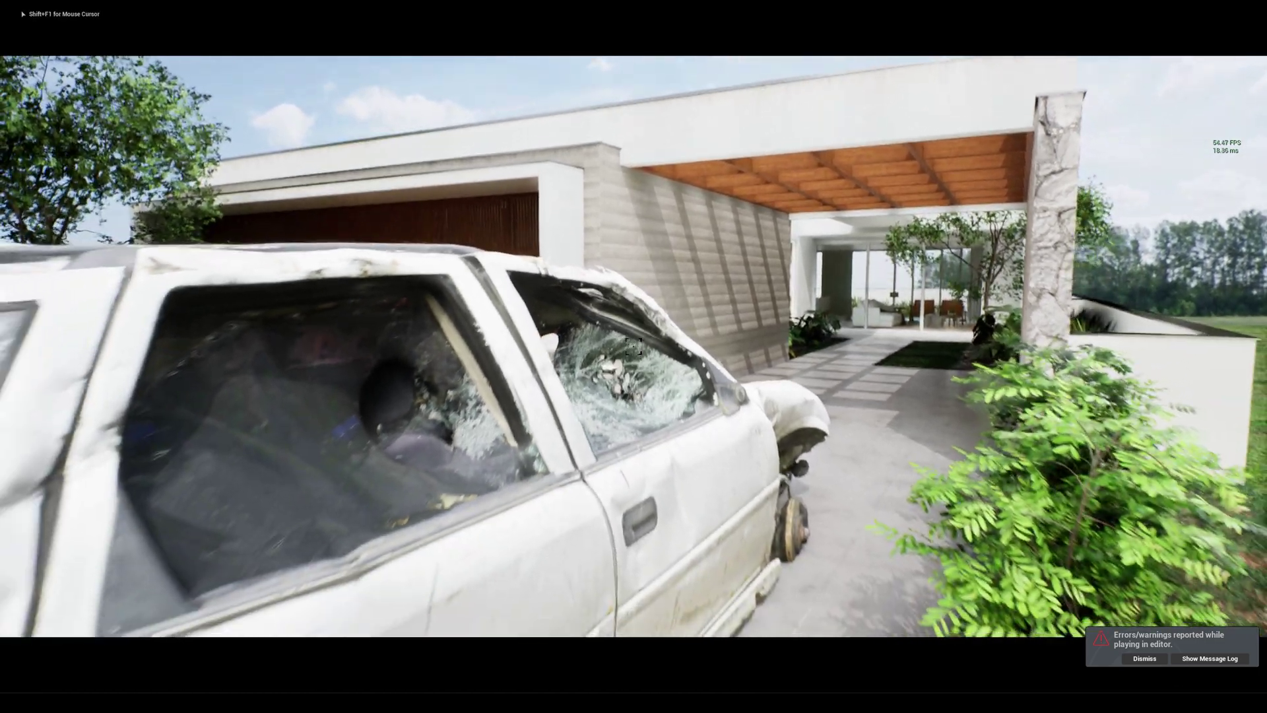
{"action": "key", "text": "a"}
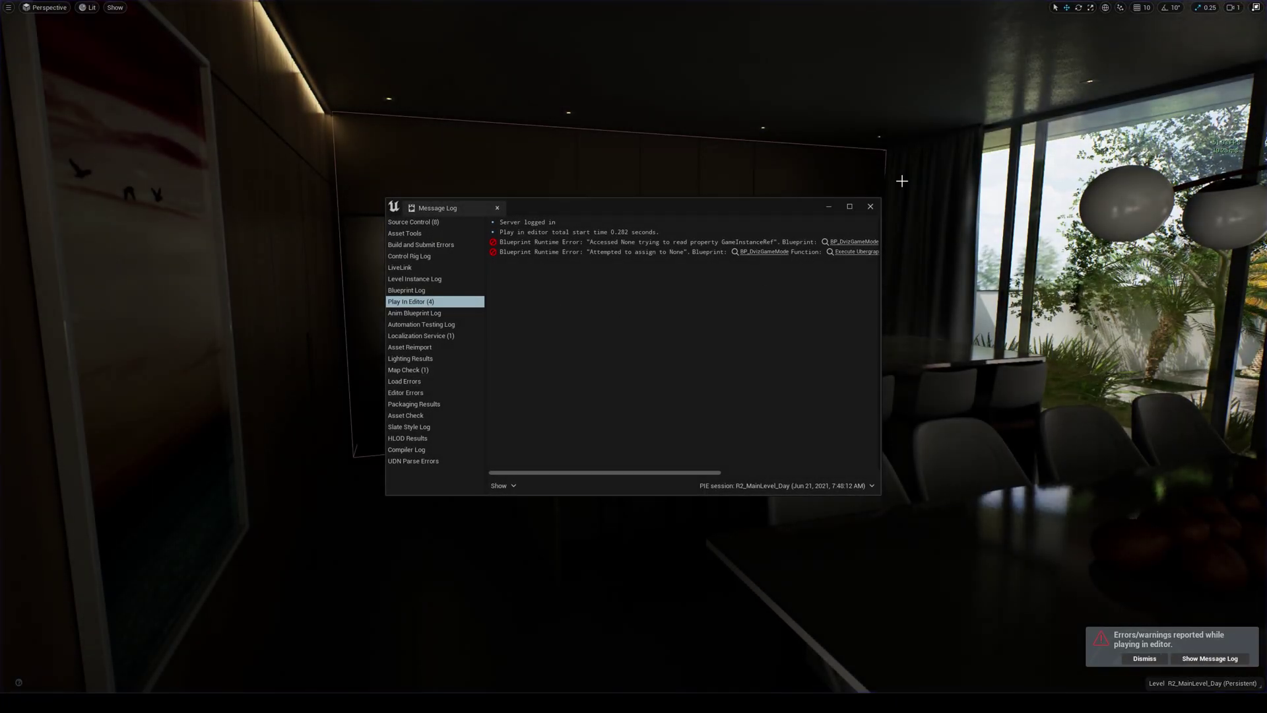
{"action": "left_click", "coordinate": [872, 207]}
{"action": "key", "text": "F11"}
- Set the level blueprint's Set DLSS Mode node to Ultra Performance and compile the blueprint
{"action": "left_click", "coordinate": [596, 249]}
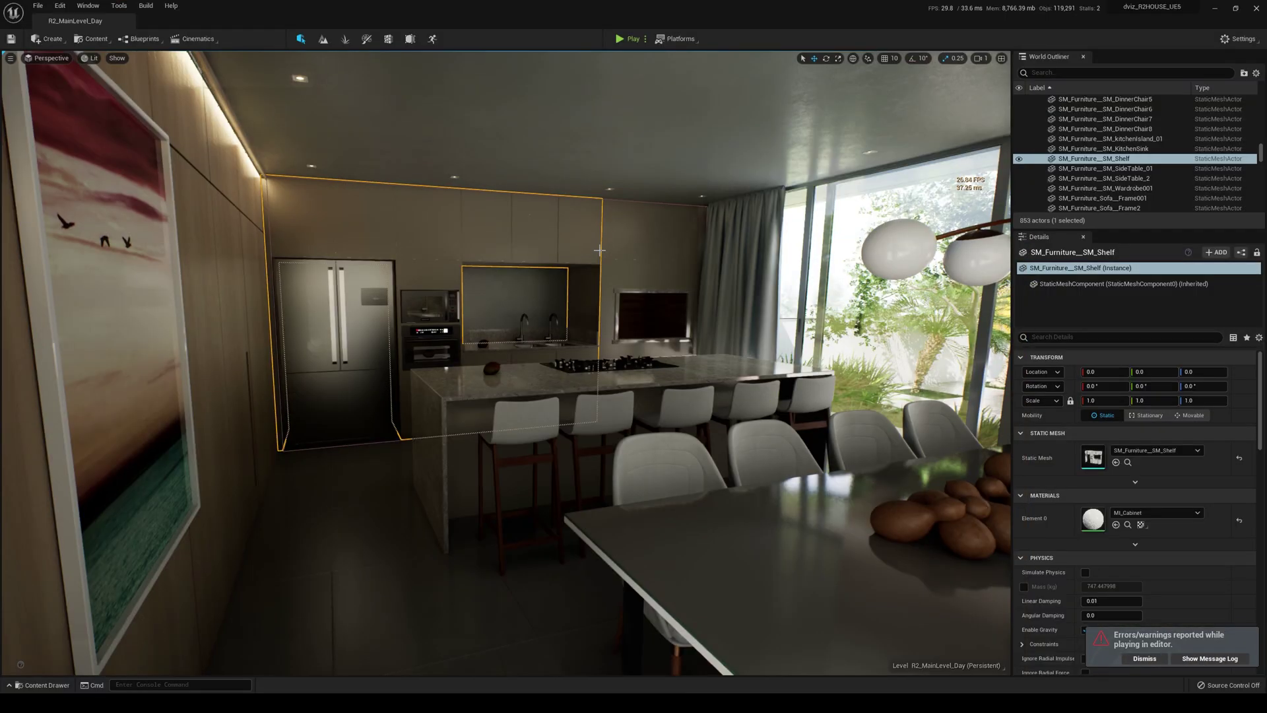
{"action": "left_click", "coordinate": [144, 39]}
{"action": "mouse_move", "coordinate": [198, 119]}
{"action": "left_click", "coordinate": [310, 120]}
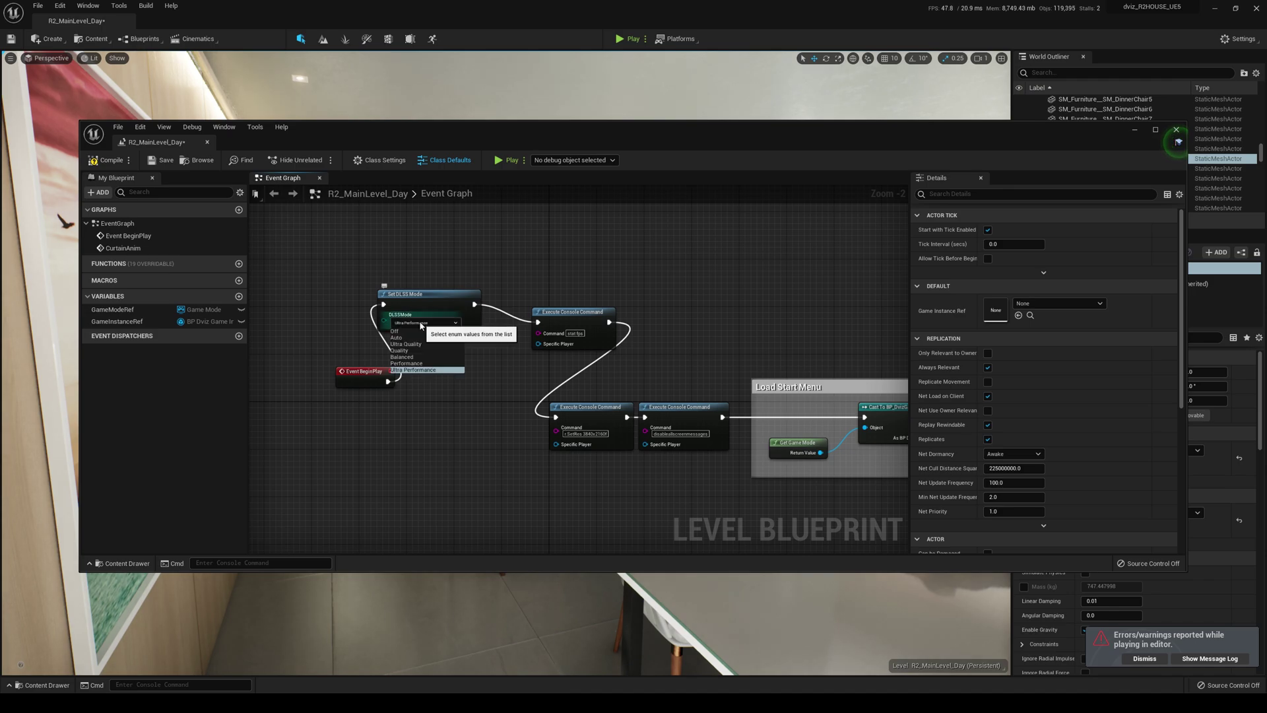
{"action": "left_click", "coordinate": [108, 167]}
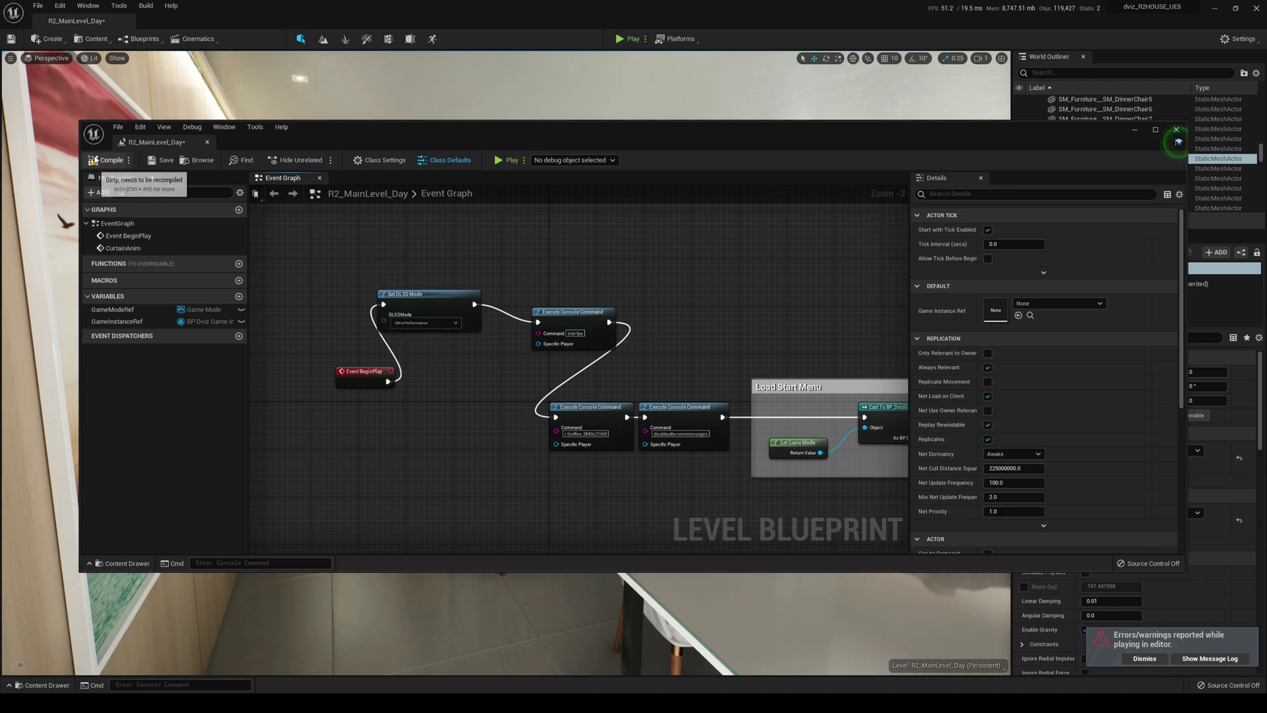
{"action": "left_click", "coordinate": [1176, 130]}
- Play the level in Ultra Performance mode and start the house walkthrough to examine its frame rate and image quality
{"action": "left_click", "coordinate": [624, 37]}
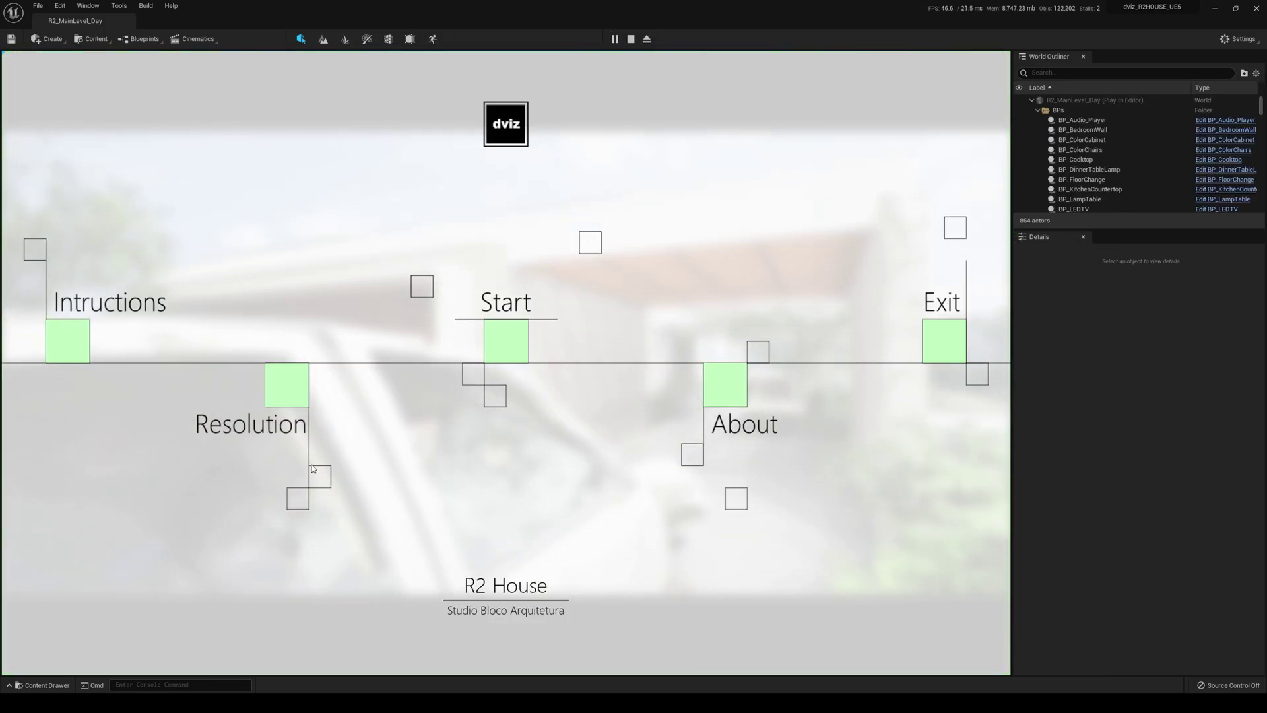
{"action": "left_click", "coordinate": [486, 360]}
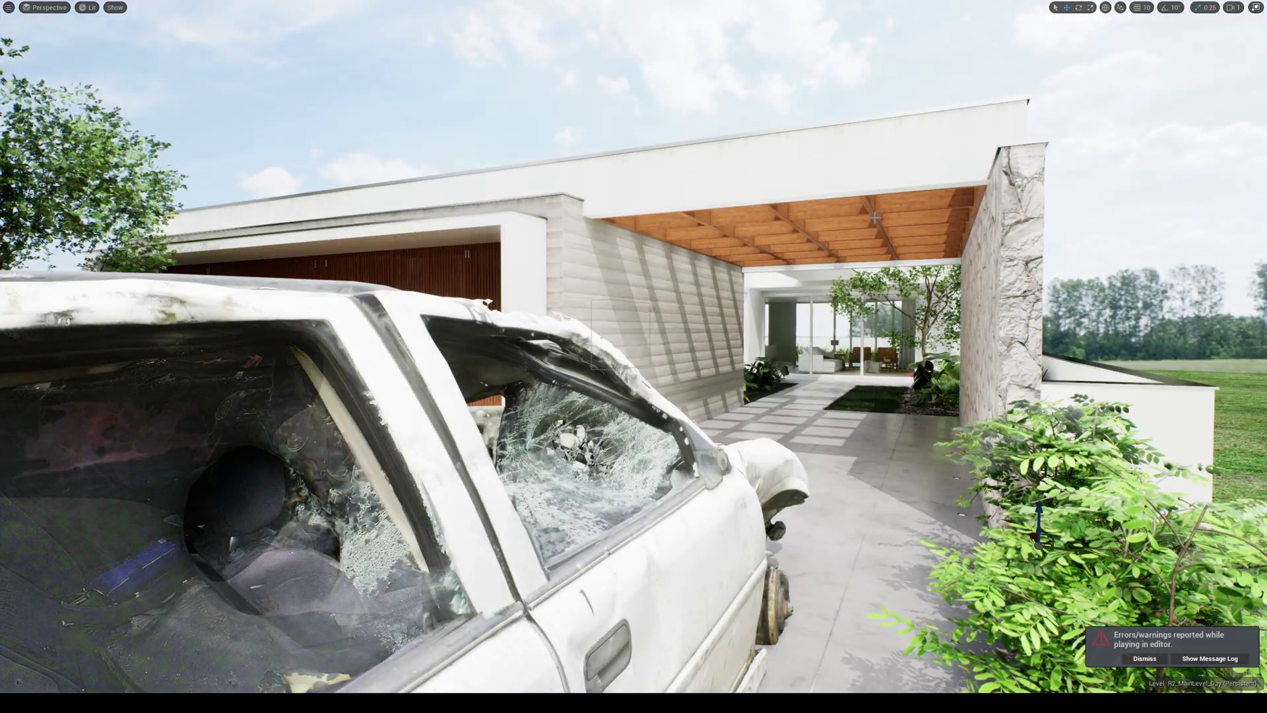
{"action": "key", "text": "F11"}
{"action": "key", "text": "alt+p"}
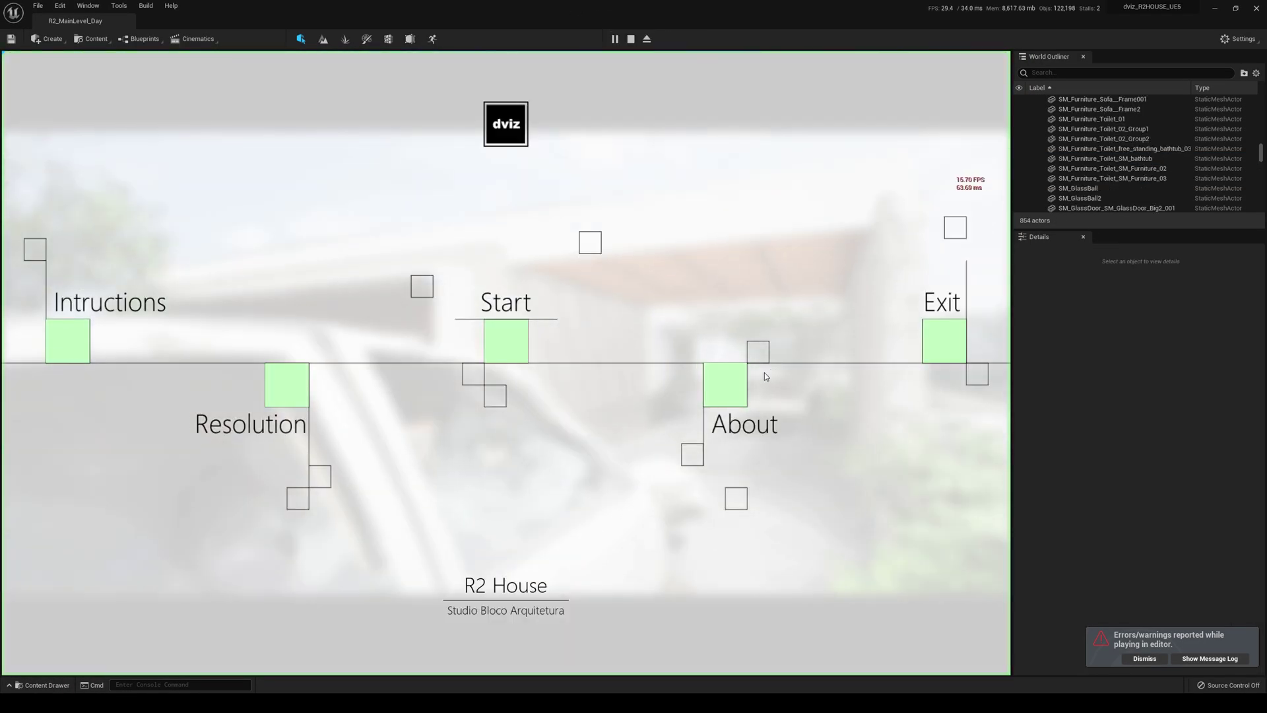
{"action": "left_click", "coordinate": [523, 342]}
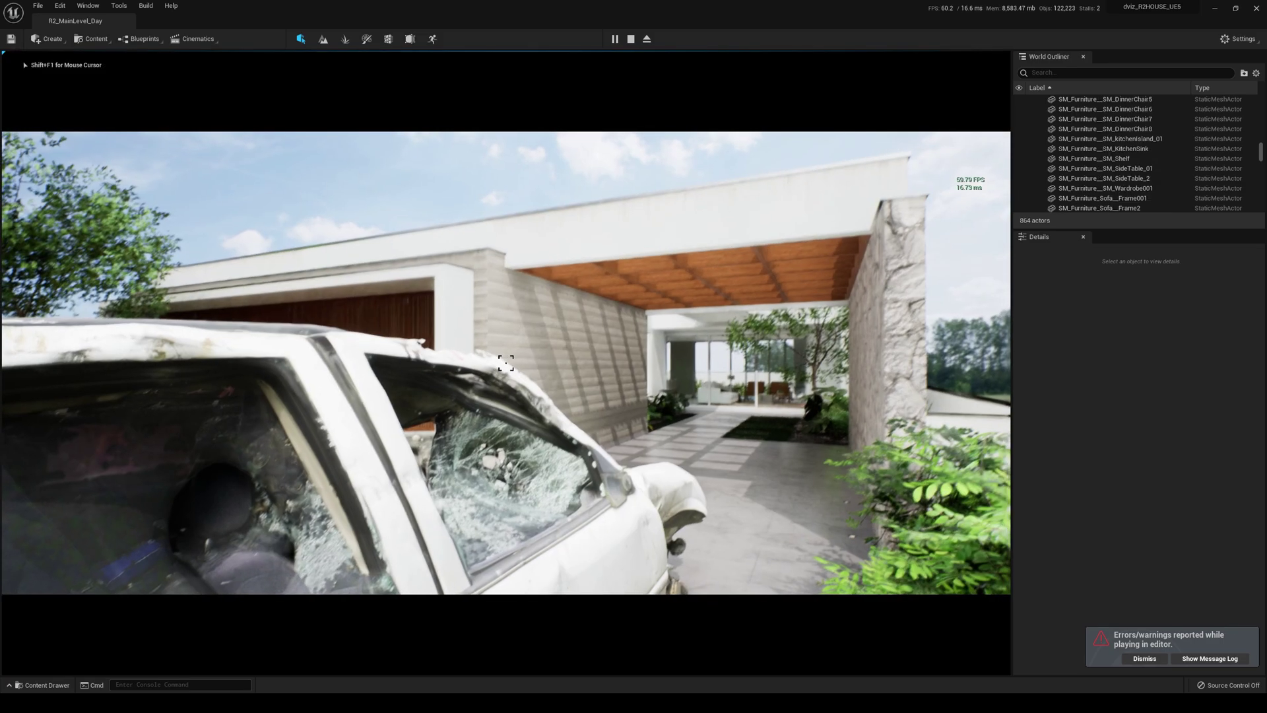